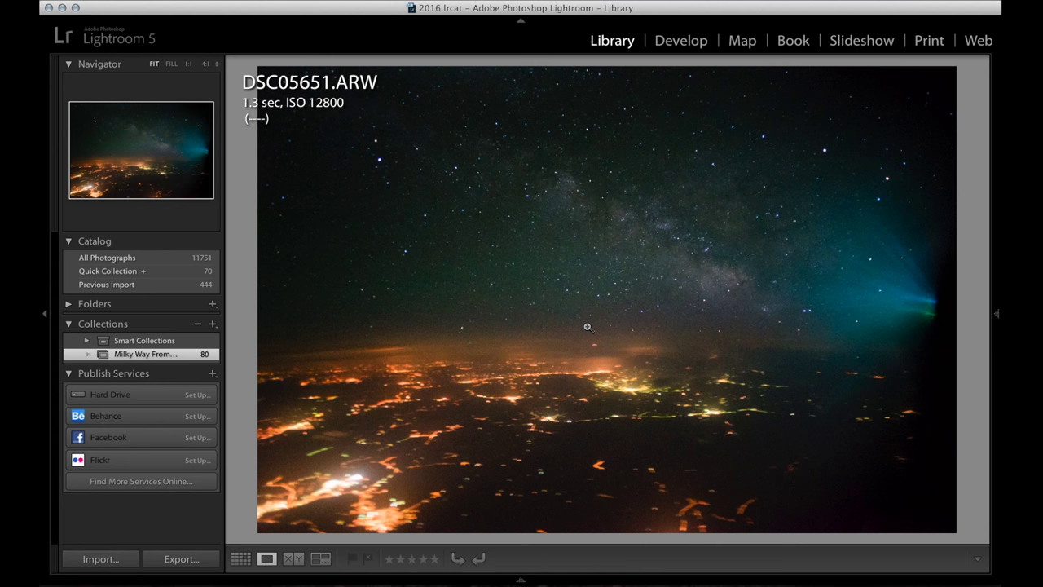
Step: Try an Exposure of +2.20 on DSC05564.ARW in the Develop module, and reset the exposure
{"action": "key", "text": "Right"}
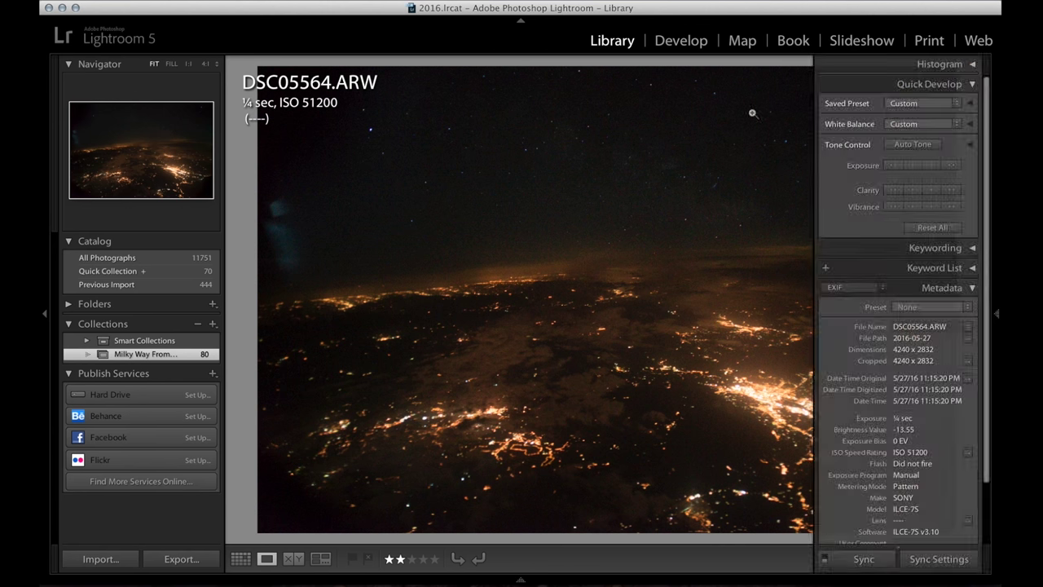
{"action": "left_click", "coordinate": [685, 43]}
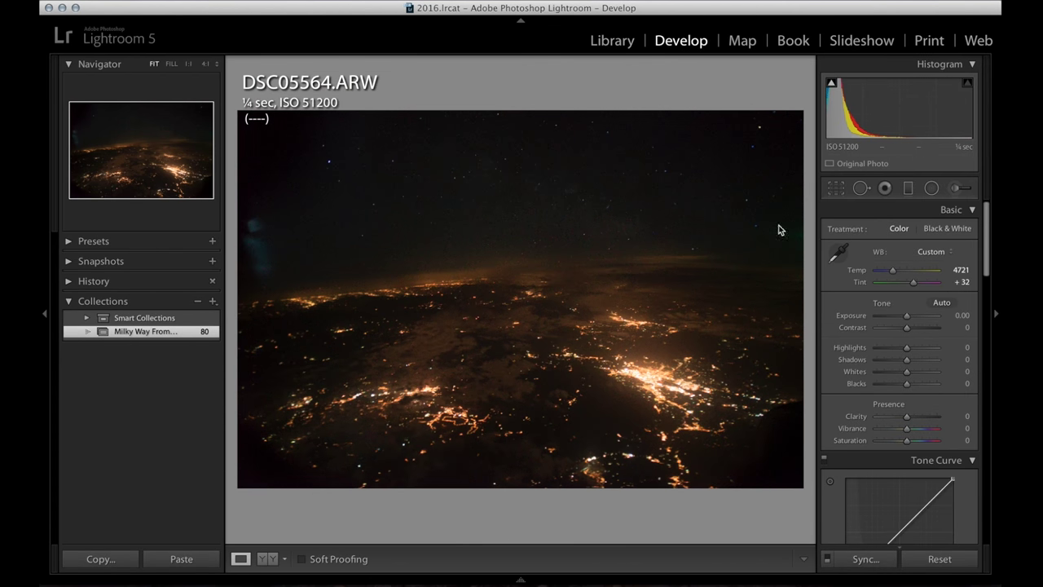
{"action": "left_click", "coordinate": [906, 316]}
{"action": "left_click_drag", "start_coordinate": [905, 315], "coordinate": [920, 316]}
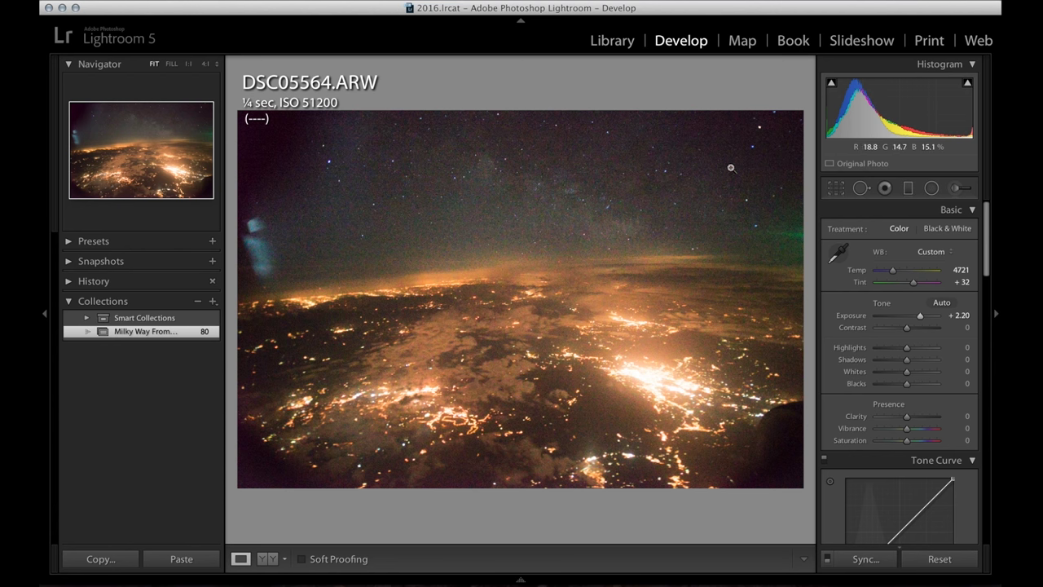
{"action": "double_click", "coordinate": [856, 315]}
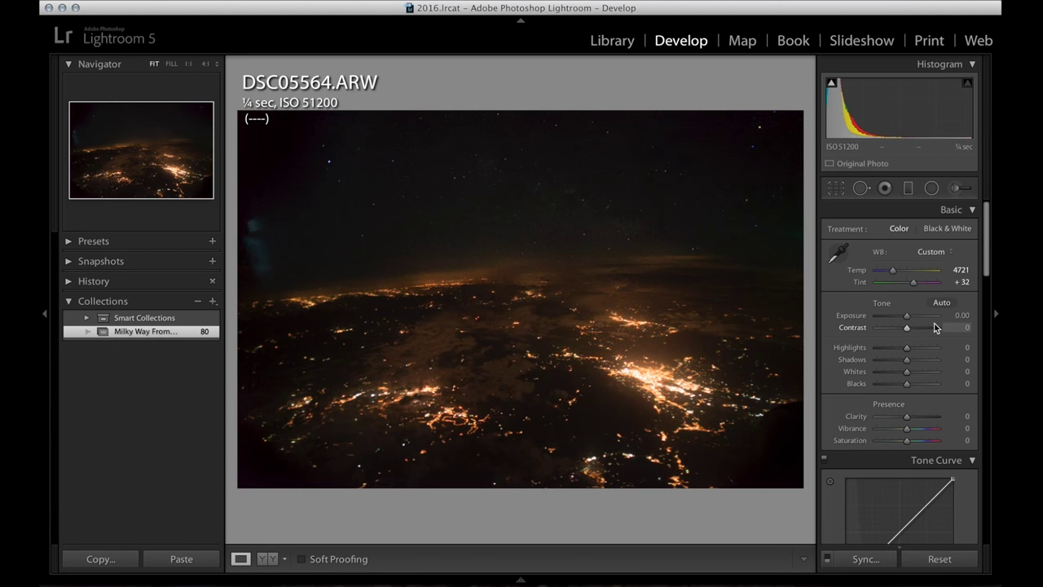
Step: Examine the dark, unedited ¼ sec night frames one after another in Loupe view, ending on DSC05588.ARW
{"action": "key", "text": "e"}
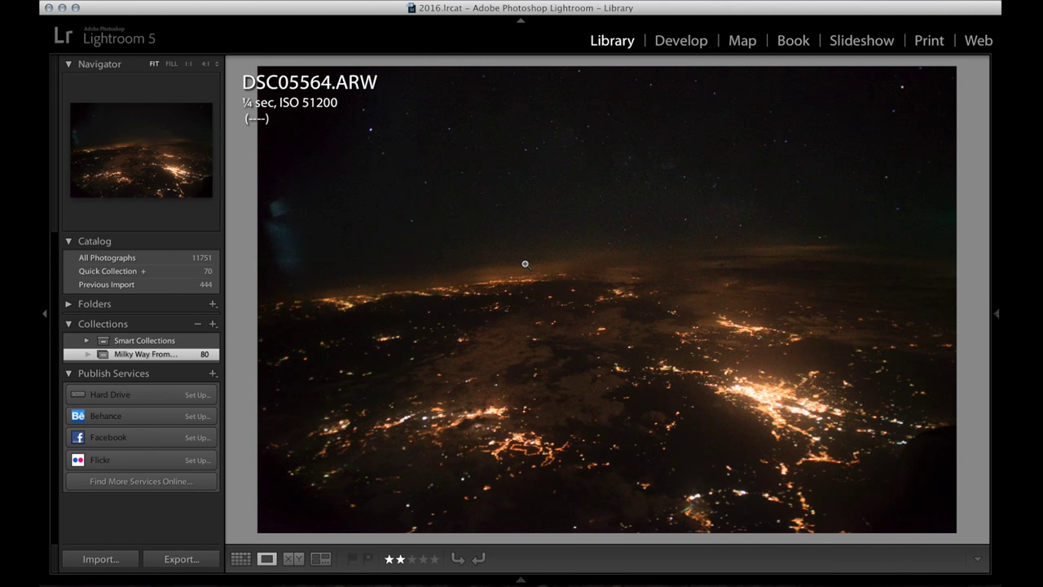
{"action": "key", "text": "Right"}
{"action": "key", "text": "Right"}
{"action": "key", "text": "Right"}
{"action": "key", "text": "Right"}
{"action": "key", "text": "Right"}
{"action": "key", "text": "Right"}
{"action": "key", "text": "Right"}
{"action": "key", "text": "Right"}
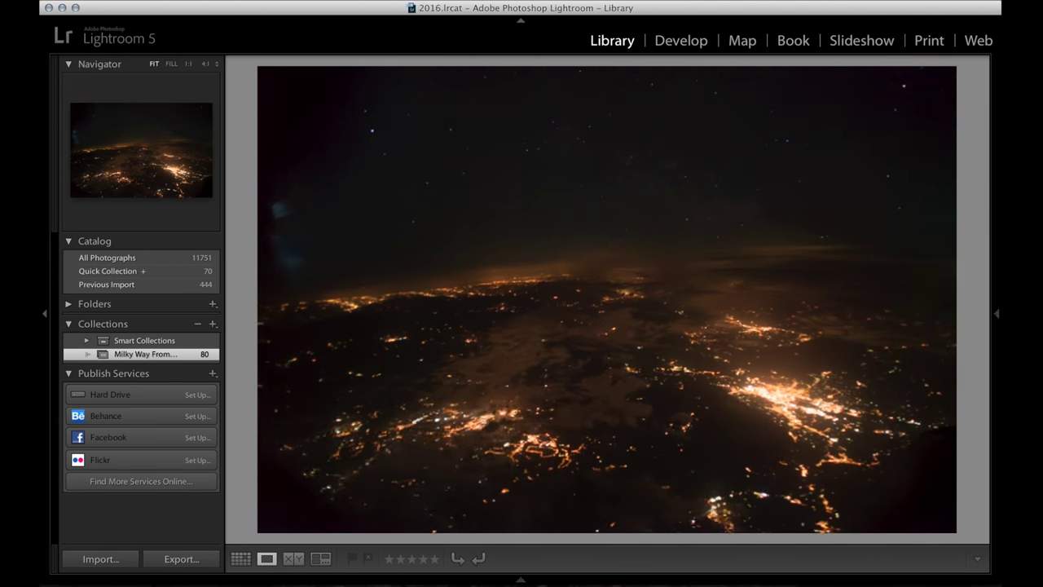
{"action": "key", "text": "Right"}
{"action": "key", "text": "Right"}
{"action": "key", "text": "Right"}
{"action": "key", "text": "Right"}
{"action": "key", "text": "Right"}
{"action": "key", "text": "Right"}
{"action": "key", "text": "Right"}
{"action": "key", "text": "Right"}
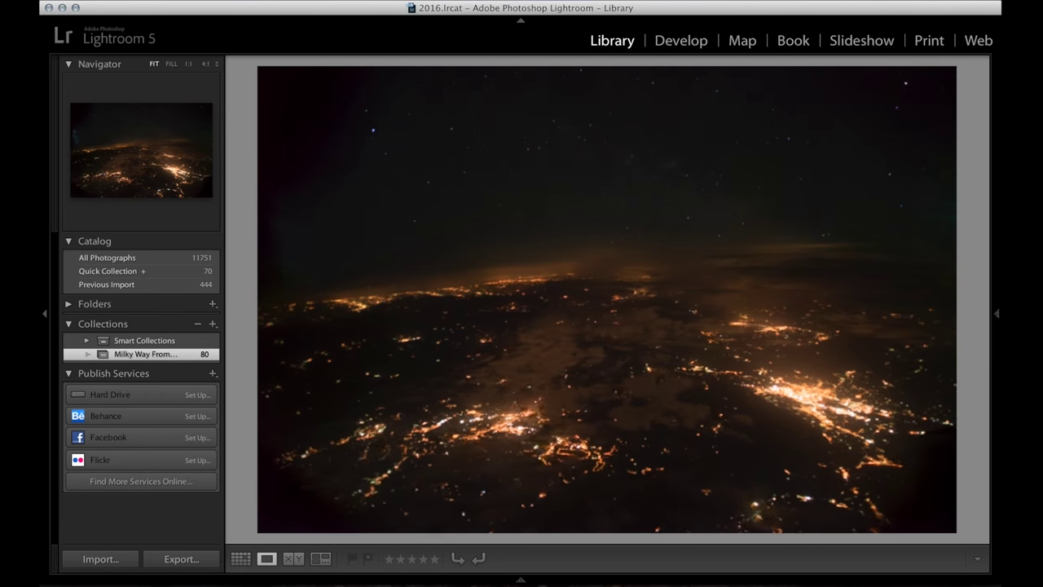
{"action": "key", "text": "Right"}
{"action": "key", "text": "Right"}
{"action": "key", "text": "Right"}
{"action": "key", "text": "Right"}
{"action": "key", "text": "Right"}
{"action": "key", "text": "Right"}
{"action": "key", "text": "Right"}
{"action": "key", "text": "Right"}
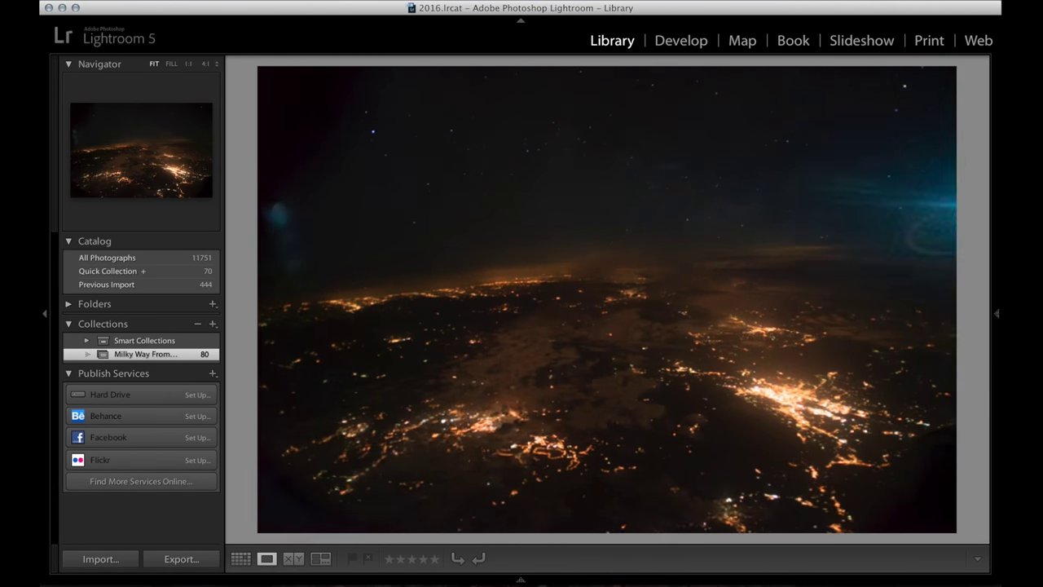
{"action": "key", "text": "Right"}
{"action": "key", "text": "Right"}
{"action": "key", "text": "Right"}
{"action": "key", "text": "Right"}
{"action": "key", "text": "Right"}
{"action": "key", "text": "Right"}
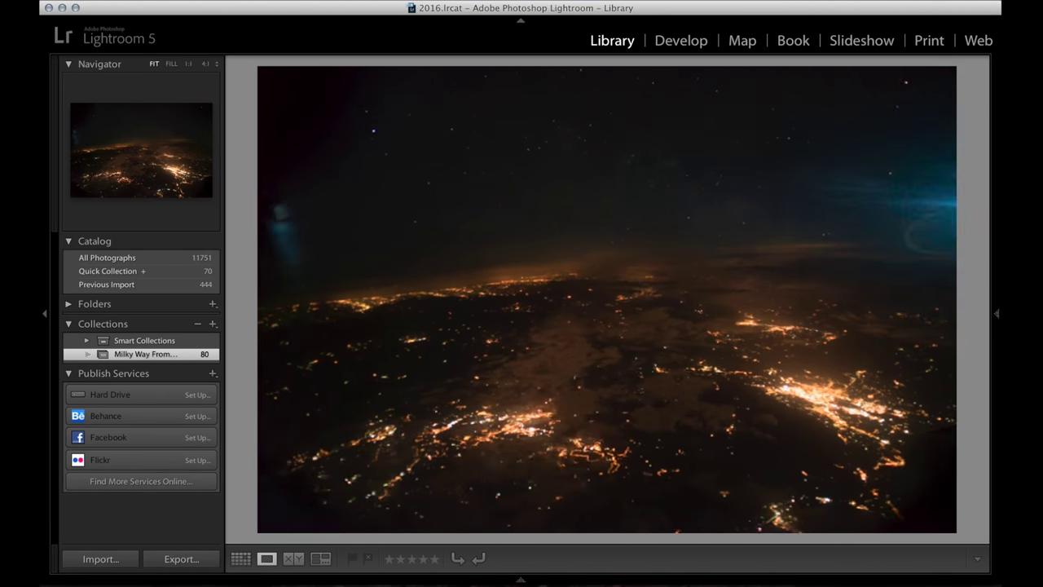
{"action": "key", "text": "Right"}
{"action": "key", "text": "Right"}
{"action": "key", "text": "Right"}
{"action": "key", "text": "Right"}
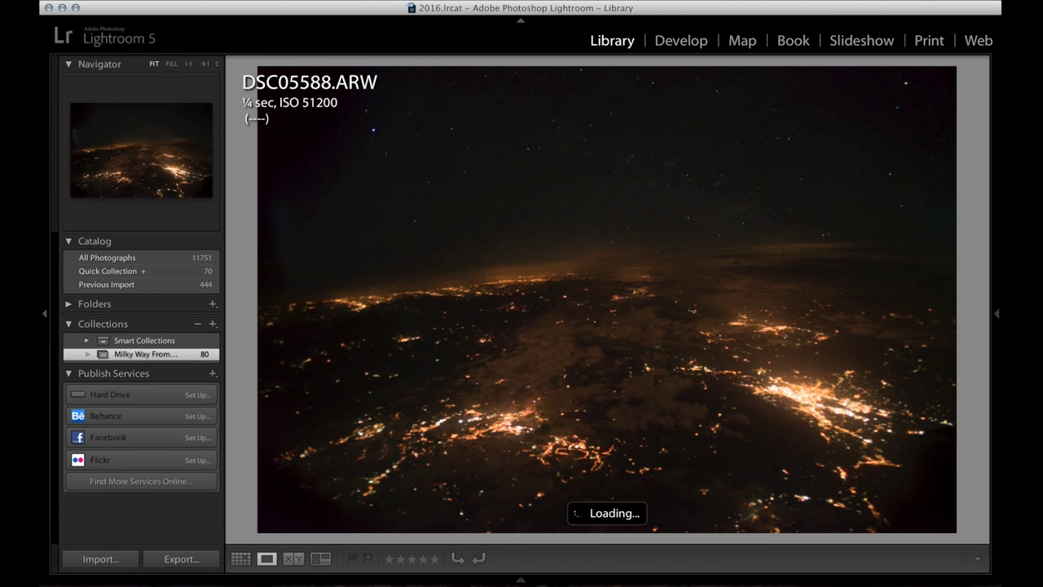
Step: Develop DSC05588.ARW with Exposure +2.15, Highlights −70 and Whites −74
{"action": "key", "text": "d"}
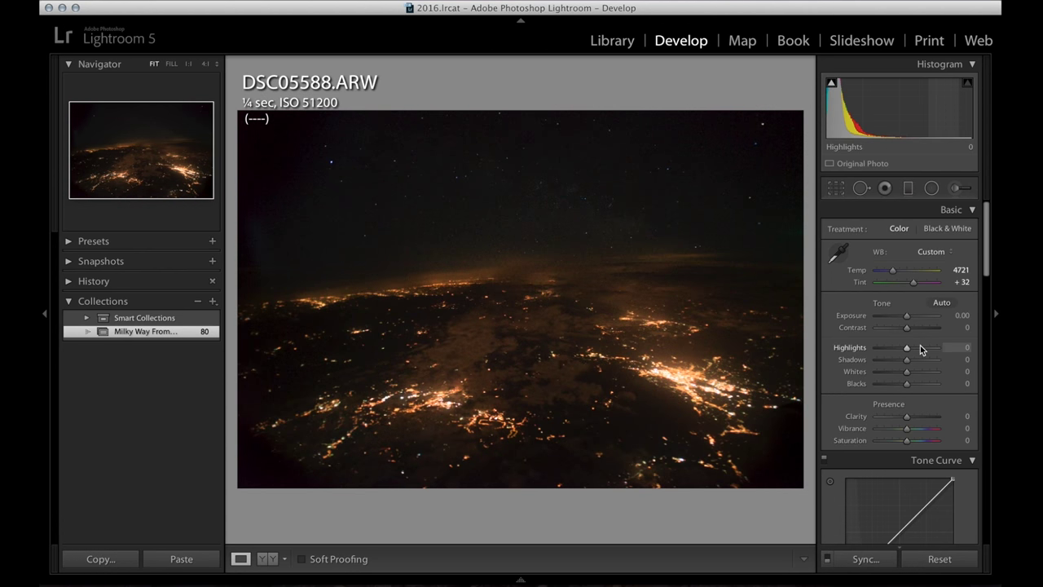
{"action": "left_click_drag", "start_coordinate": [908, 318], "coordinate": [924, 322]}
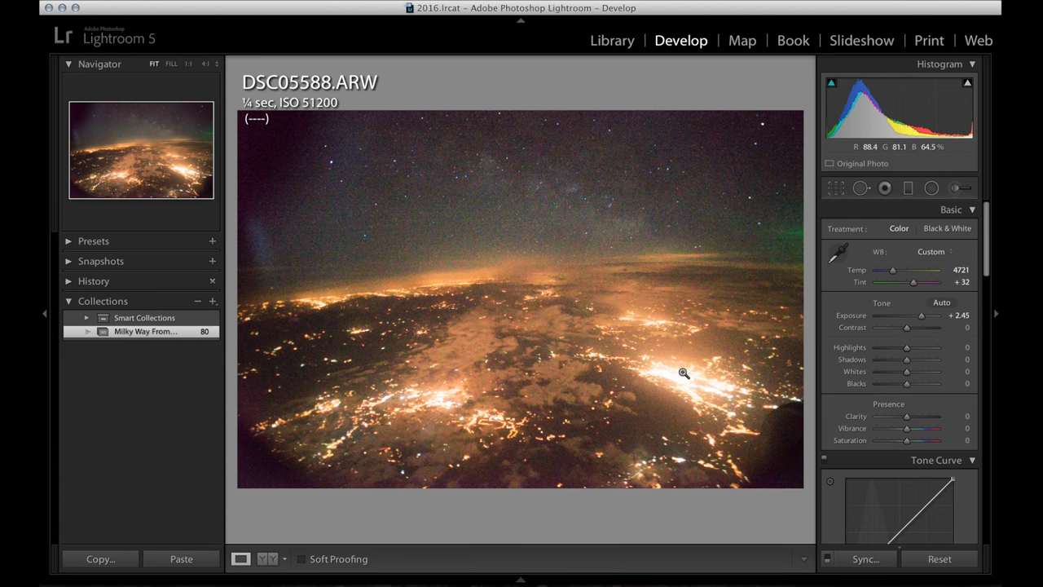
{"action": "left_click_drag", "start_coordinate": [893, 349], "coordinate": [885, 378]}
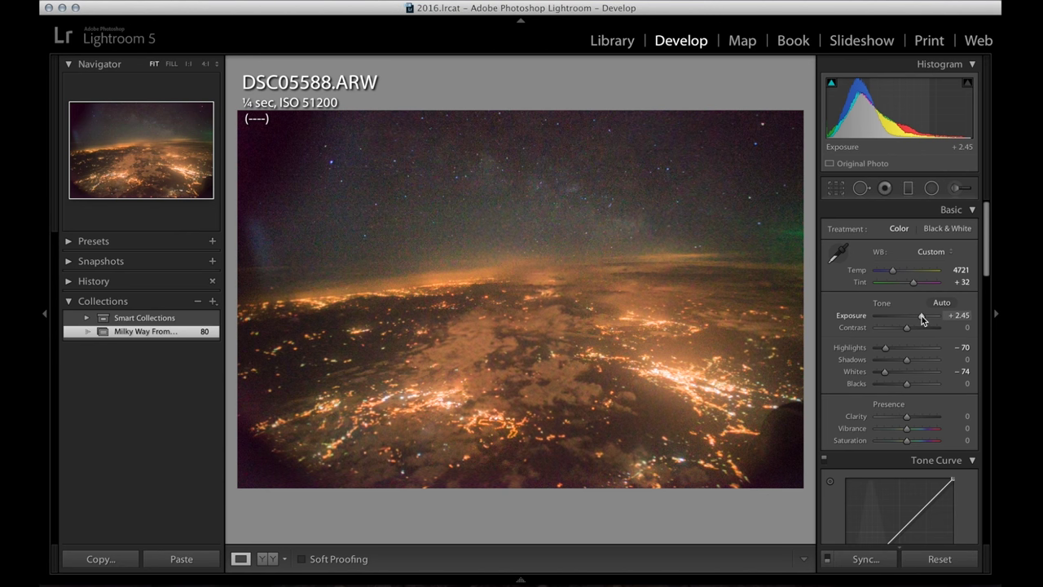
{"action": "left_click_drag", "start_coordinate": [922, 316], "coordinate": [919, 316]}
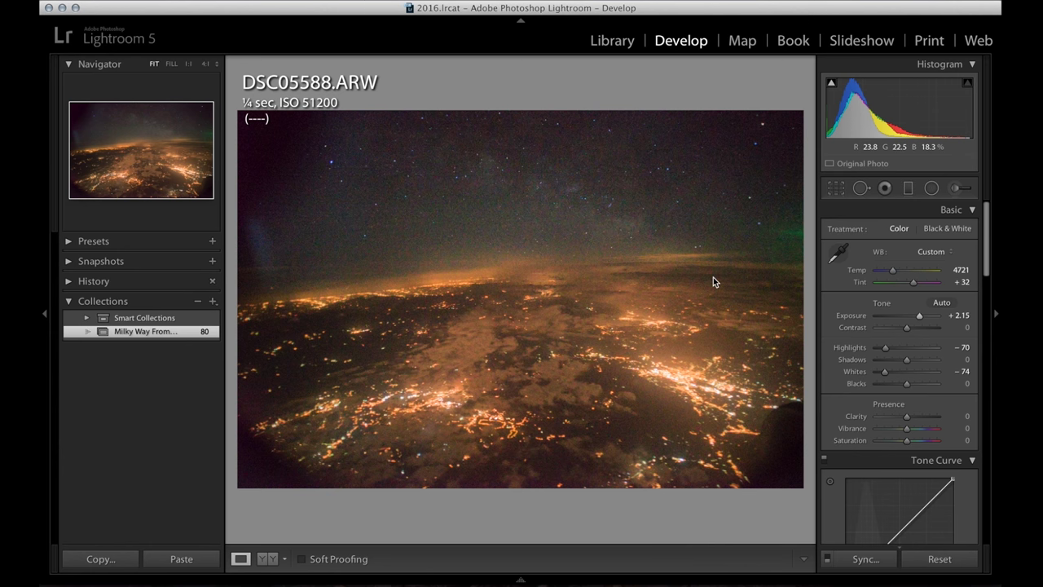
Step: Synchronize all develop settings from the edited DSC05588.ARW to the other selected dark night frames
{"action": "key", "text": "e"}
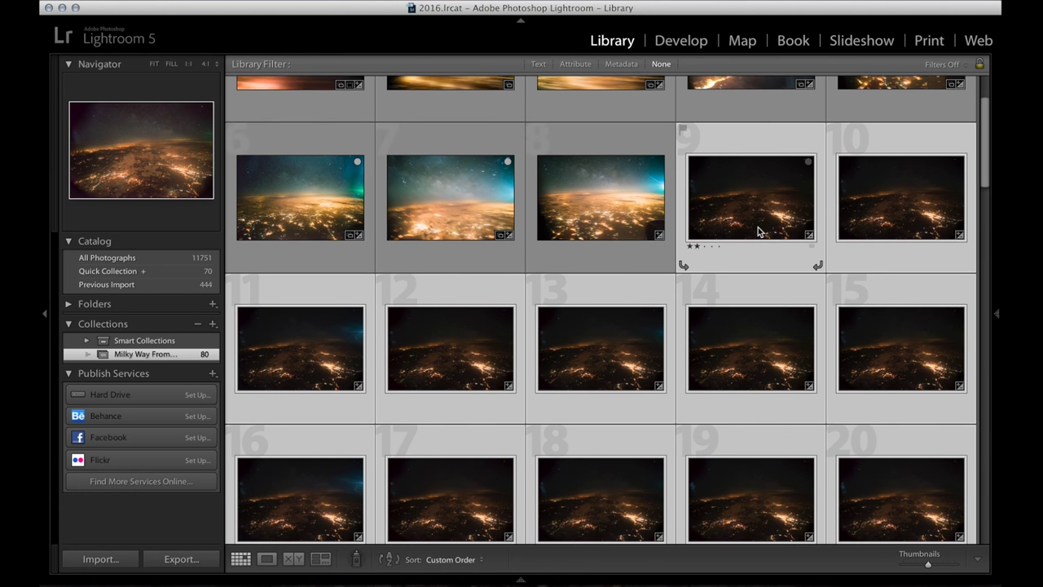
{"action": "scroll", "coordinate": [777, 325], "scroll_direction": "down", "scroll_amount": 5}
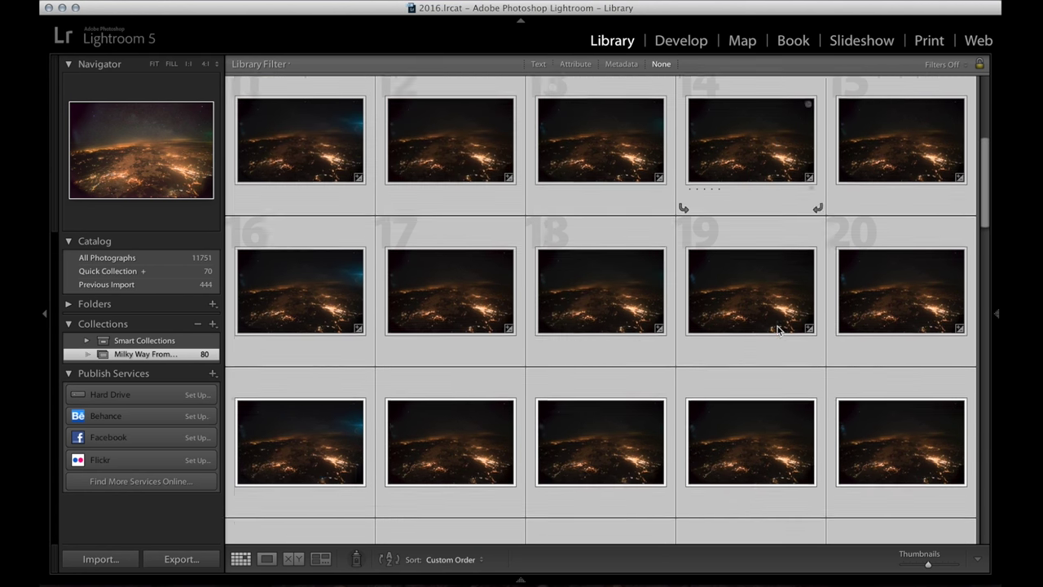
{"action": "scroll", "coordinate": [778, 328], "scroll_direction": "down", "scroll_amount": 5}
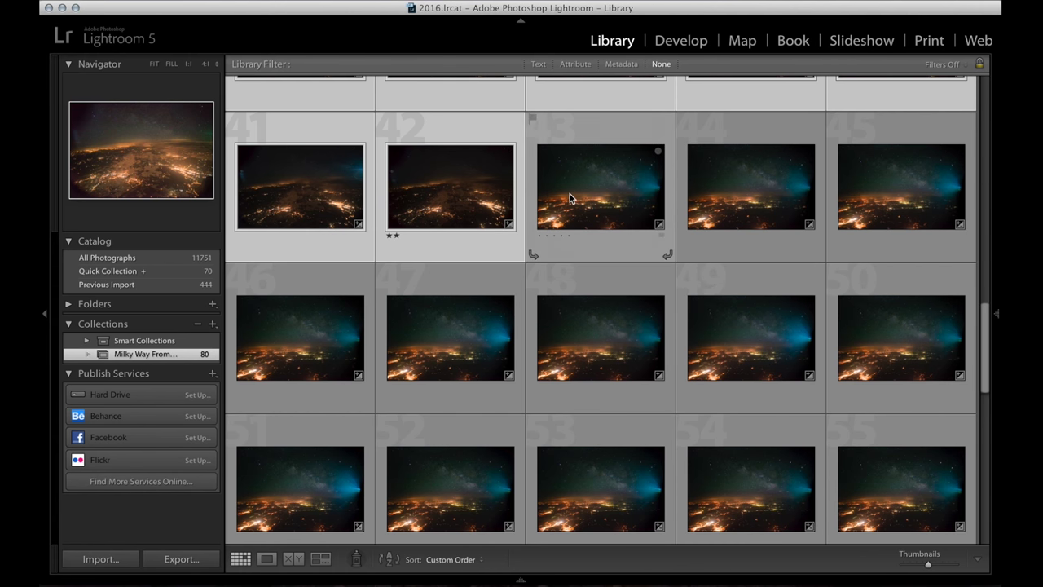
{"action": "scroll", "coordinate": [570, 194], "scroll_direction": "up", "scroll_amount": 5}
{"action": "scroll", "coordinate": [569, 193], "scroll_direction": "up", "scroll_amount": 1}
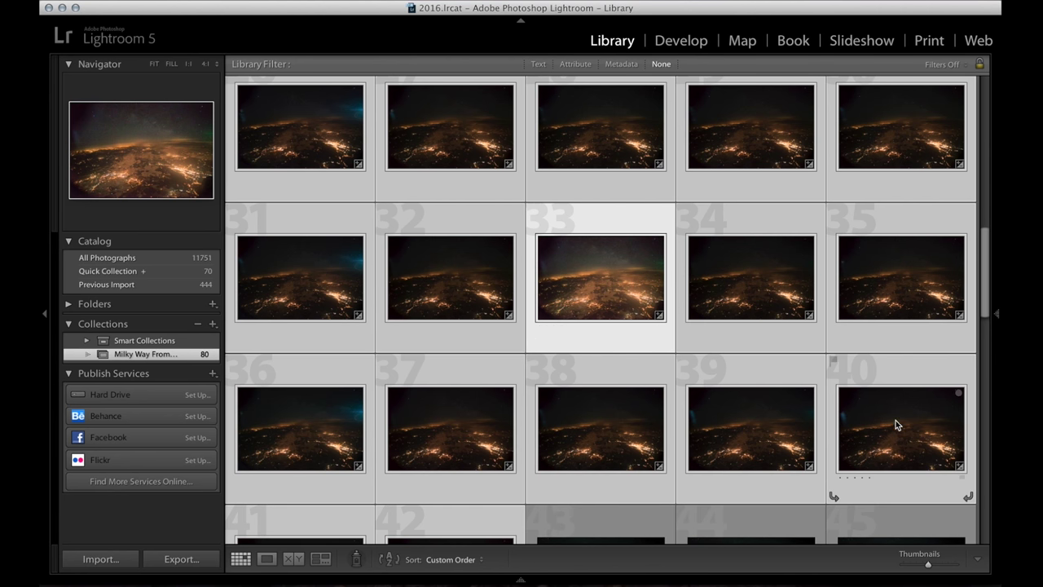
{"action": "mouse_move", "coordinate": [1000, 349]}
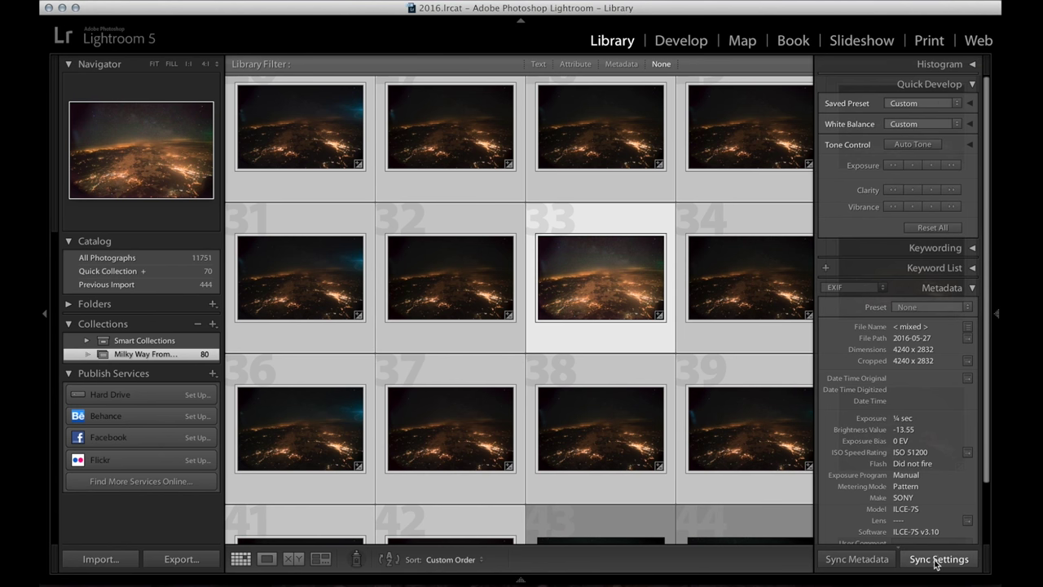
{"action": "left_click", "coordinate": [935, 560]}
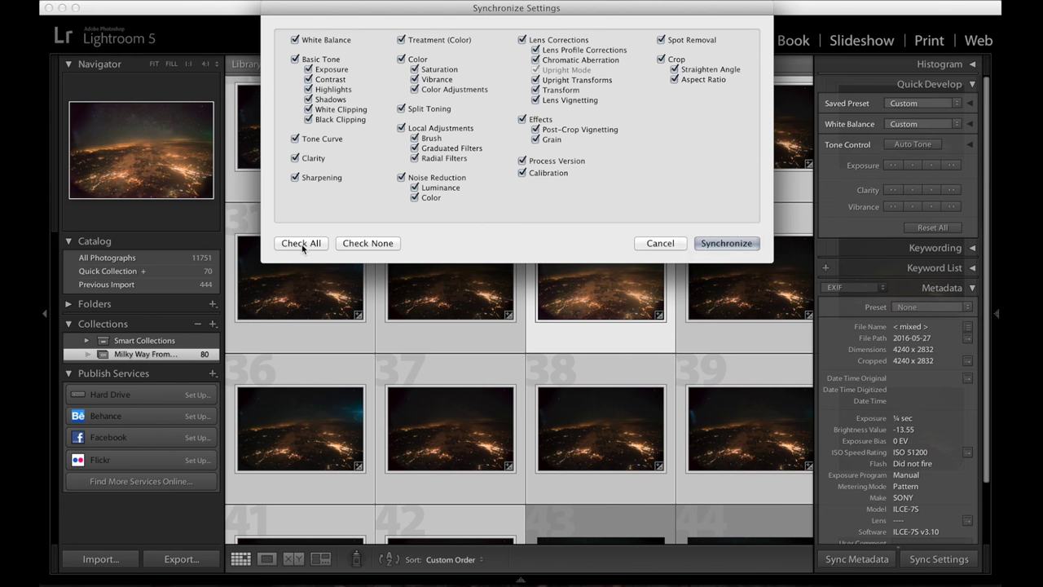
{"action": "left_click", "coordinate": [726, 243]}
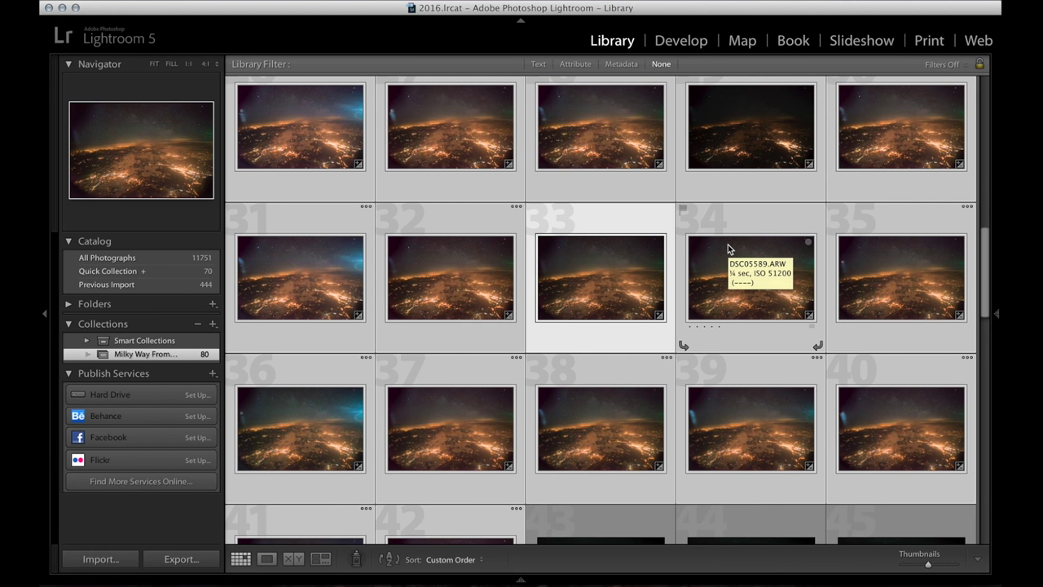
Step: Examine the synchronized frames one after another in Loupe view to check their brightness and consistency
{"action": "key", "text": "e"}
{"action": "key", "text": "Right"}
{"action": "key", "text": "Right"}
{"action": "key", "text": "Right"}
{"action": "key", "text": "Right"}
{"action": "key", "text": "Right"}
{"action": "key", "text": "Right"}
{"action": "key", "text": "Right"}
{"action": "key", "text": "Right"}
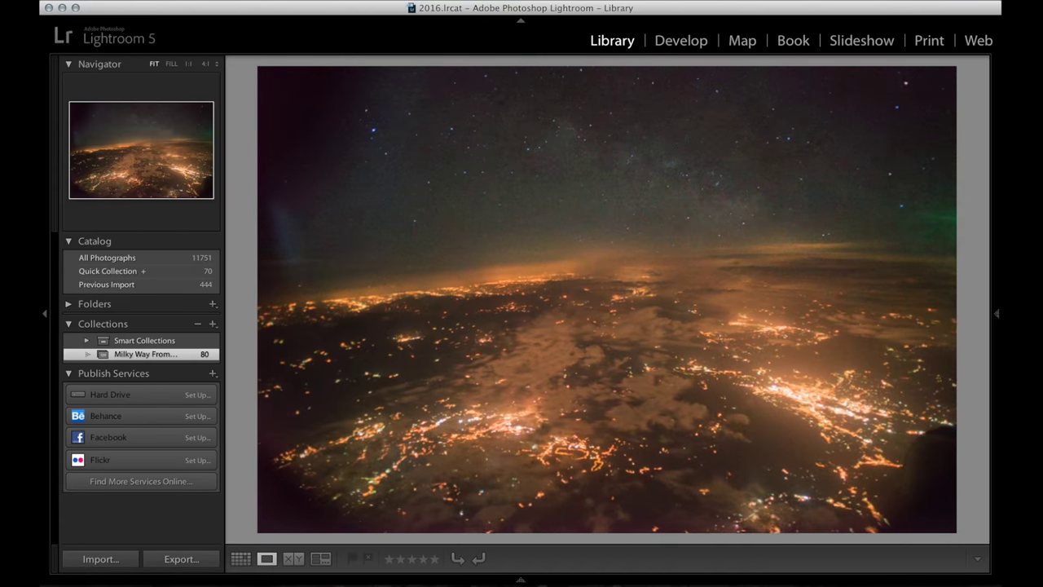
{"action": "key", "text": "Right"}
{"action": "key", "text": "Right"}
{"action": "key", "text": "Right"}
{"action": "key", "text": "Right"}
{"action": "key", "text": "Right"}
{"action": "key", "text": "Right"}
{"action": "key", "text": "Right"}
{"action": "key", "text": "Right"}
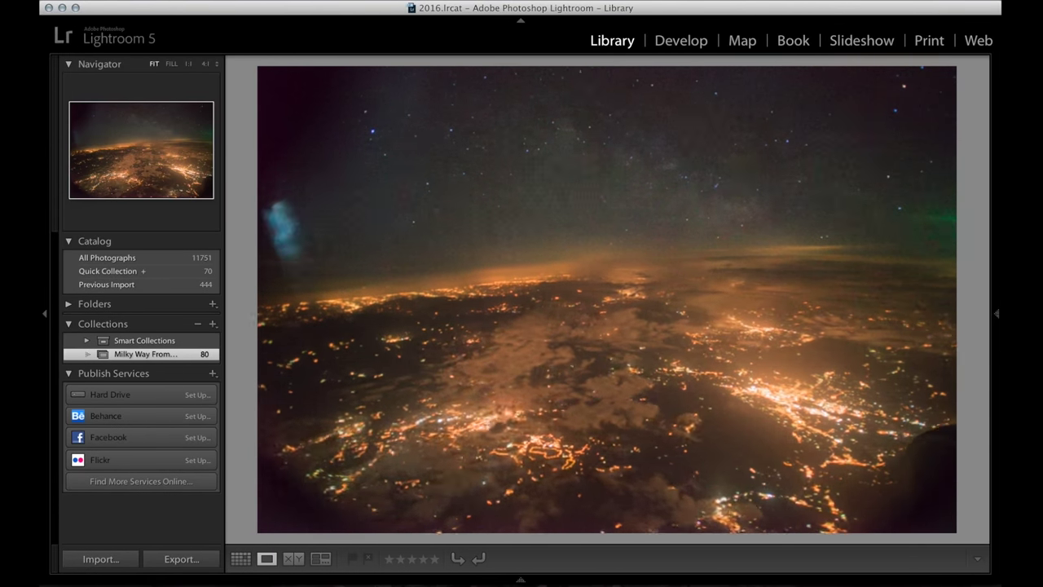
{"action": "key", "text": "Right"}
{"action": "key", "text": "Right"}
{"action": "key", "text": "Right"}
{"action": "key", "text": "Right"}
{"action": "key", "text": "Right"}
{"action": "key", "text": "Right"}
{"action": "key", "text": "Right"}
{"action": "key", "text": "Right"}
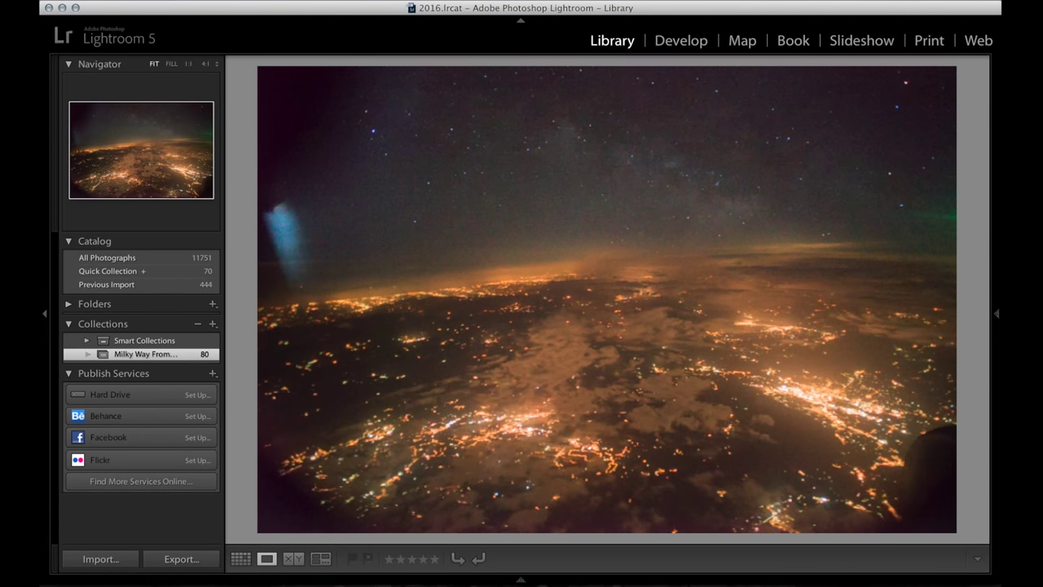
{"action": "key", "text": "Right"}
{"action": "key", "text": "Right"}
{"action": "key", "text": "Right"}
{"action": "key", "text": "Right"}
{"action": "key", "text": "Right"}
{"action": "key", "text": "Right"}
{"action": "key", "text": "Right"}
{"action": "key", "text": "Right"}
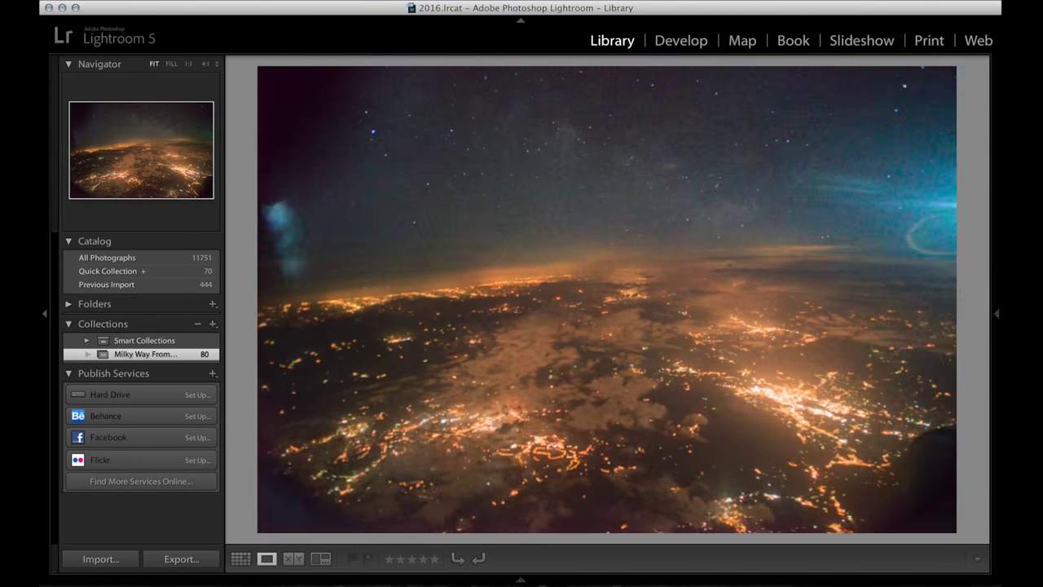
{"action": "key", "text": "Right"}
{"action": "key", "text": "Right"}
{"action": "key", "text": "Right"}
{"action": "key", "text": "Right"}
{"action": "key", "text": "Right"}
{"action": "key", "text": "Right"}
{"action": "key", "text": "Right"}
{"action": "key", "text": "Right"}
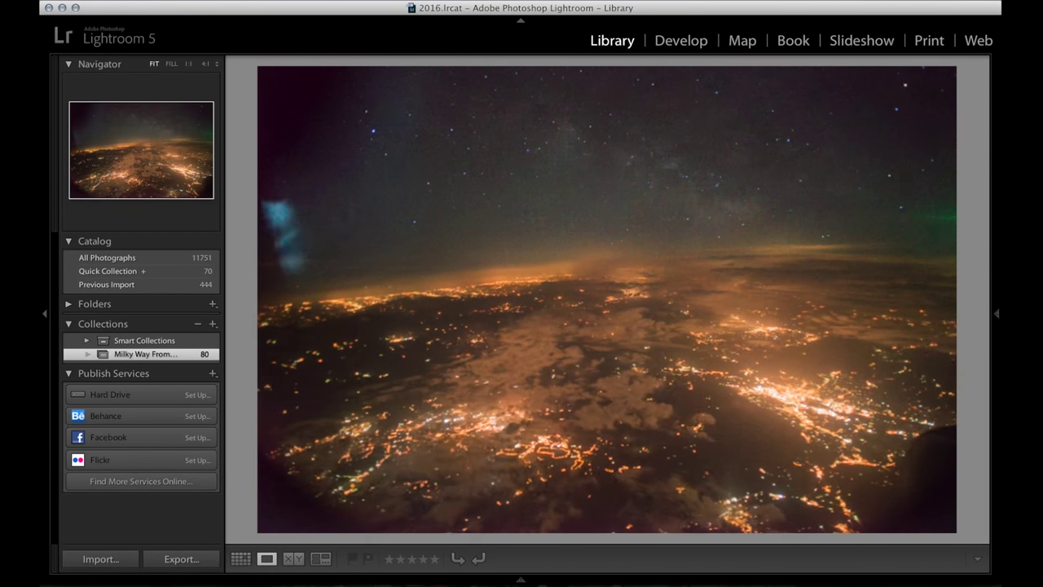
{"action": "key", "text": "Right"}
{"action": "key", "text": "Right"}
{"action": "key", "text": "Right"}
{"action": "key", "text": "Right"}
{"action": "key", "text": "Right"}
{"action": "key", "text": "Right"}
{"action": "key", "text": "Right"}
{"action": "key", "text": "Right"}
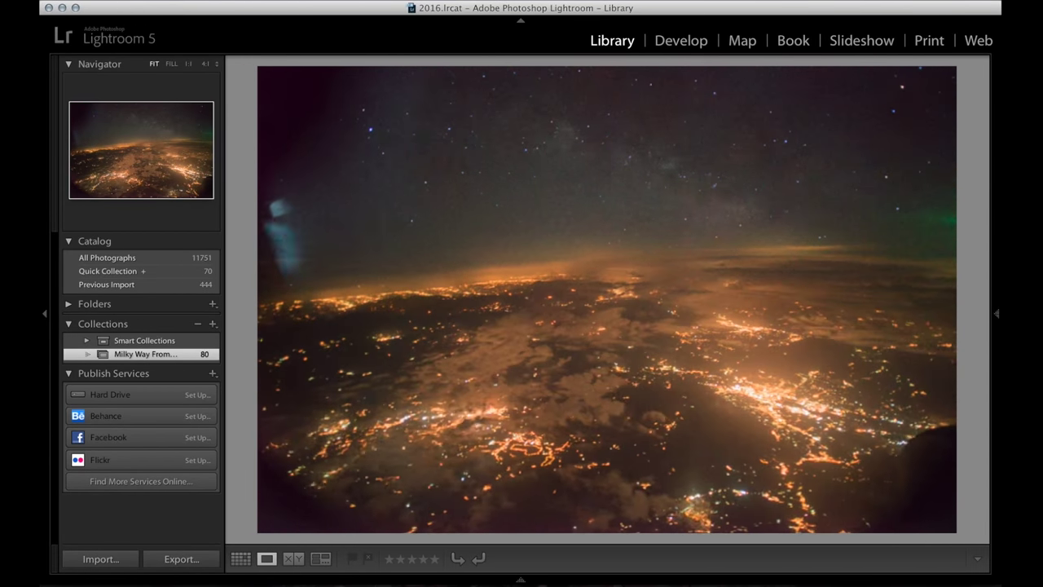
{"action": "key", "text": "Right"}
{"action": "key", "text": "Right"}
{"action": "key", "text": "Right"}
{"action": "key", "text": "Right"}
{"action": "key", "text": "Right"}
{"action": "key", "text": "Right"}
{"action": "key", "text": "Right"}
{"action": "key", "text": "Right"}
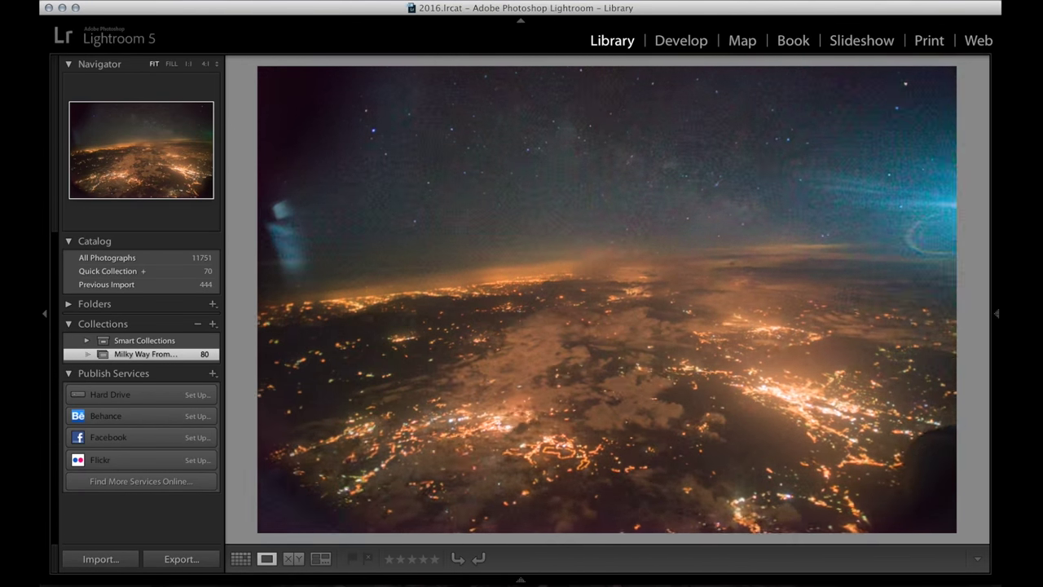
{"action": "key", "text": "Right"}
{"action": "key", "text": "Right"}
{"action": "key", "text": "Right"}
{"action": "key", "text": "Right"}
{"action": "key", "text": "Right"}
{"action": "key", "text": "Right"}
{"action": "key", "text": "Right"}
{"action": "key", "text": "Right"}
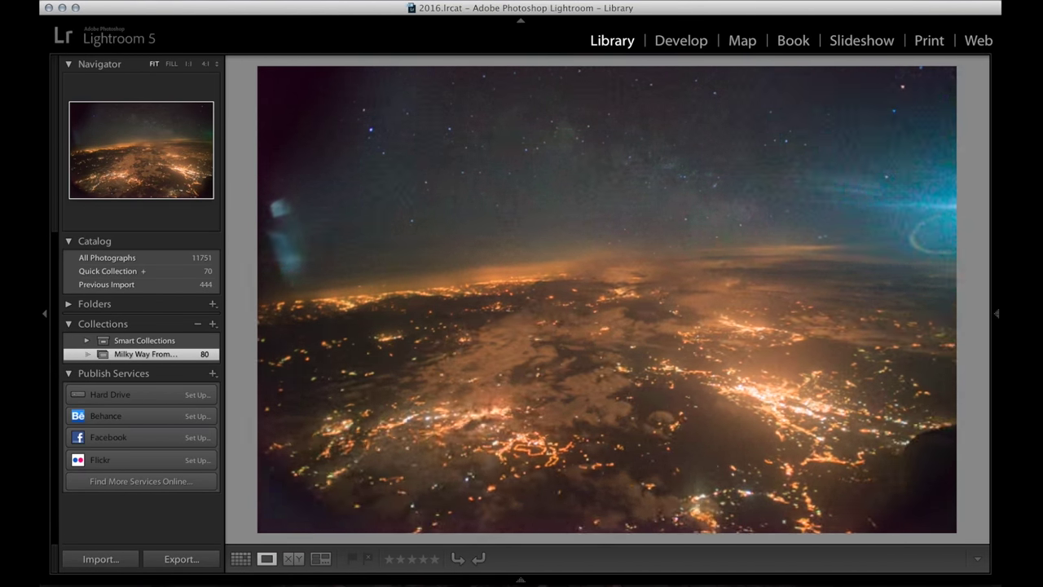
{"action": "key", "text": "Right"}
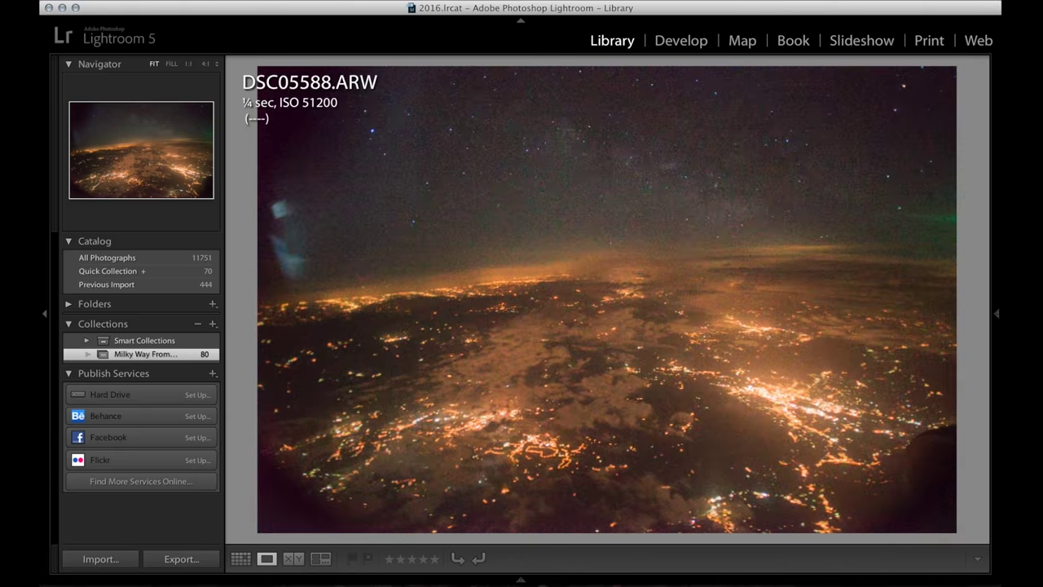
Step: Open the export settings for the selected synchronized frames and set their renaming to Custom Name – Original File Number
{"action": "key", "text": "g"}
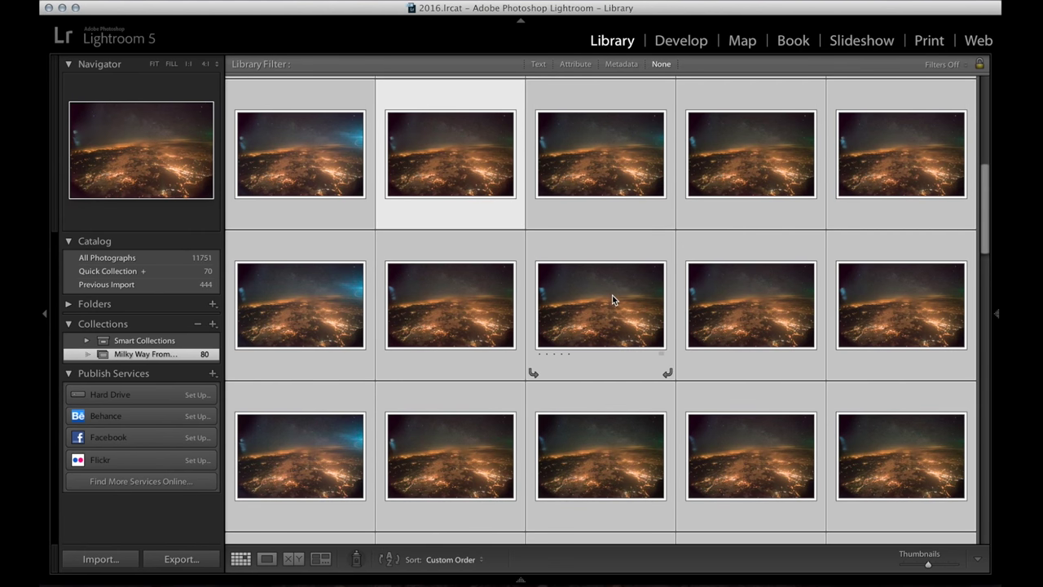
{"action": "left_click", "coordinate": [180, 559]}
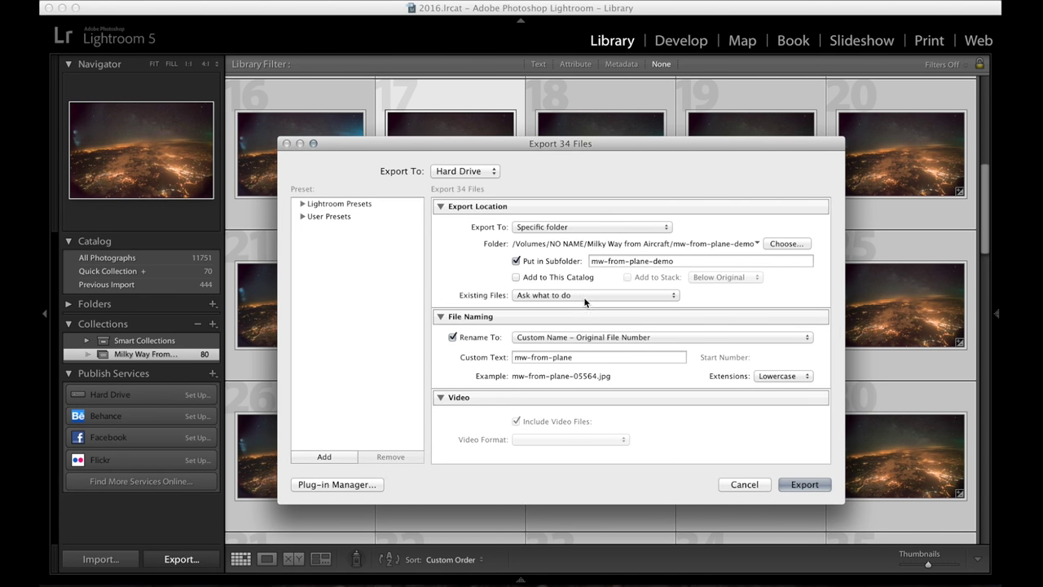
{"action": "left_click", "coordinate": [787, 242]}
{"action": "scroll", "coordinate": [611, 359], "scroll_direction": "down", "scroll_amount": 2}
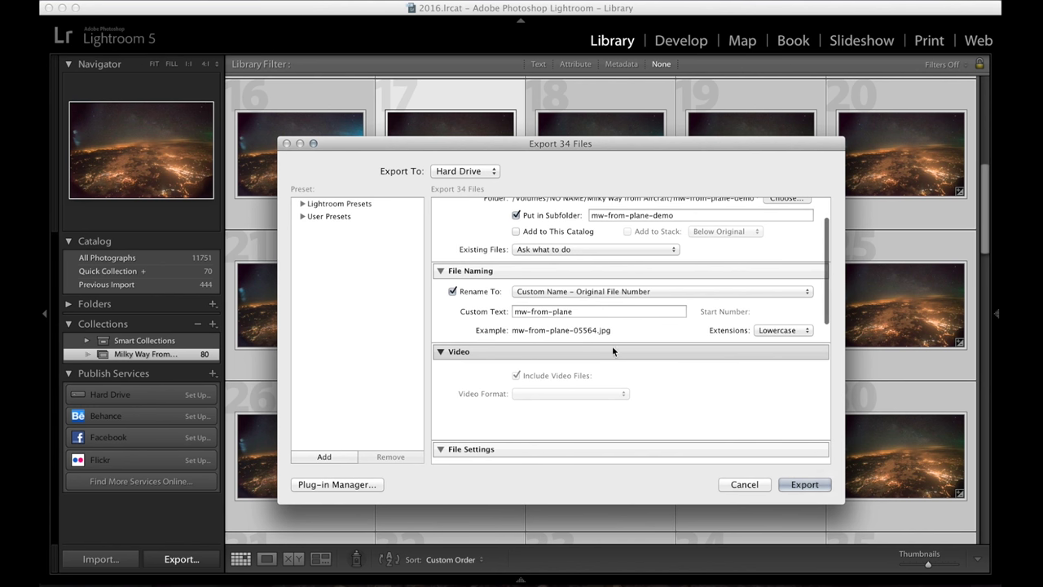
{"action": "left_click", "coordinate": [591, 292]}
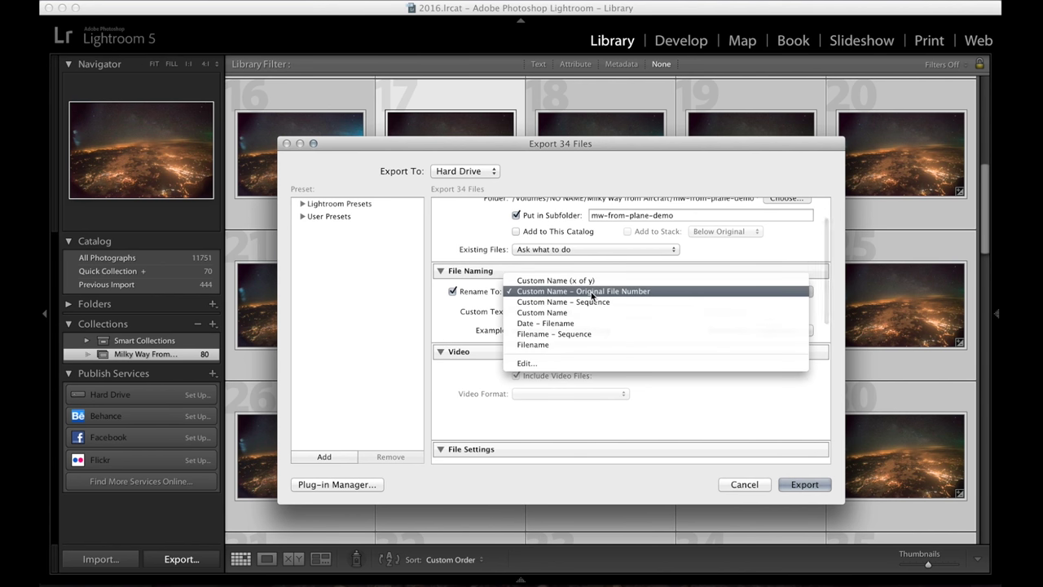
{"action": "left_click", "coordinate": [624, 294]}
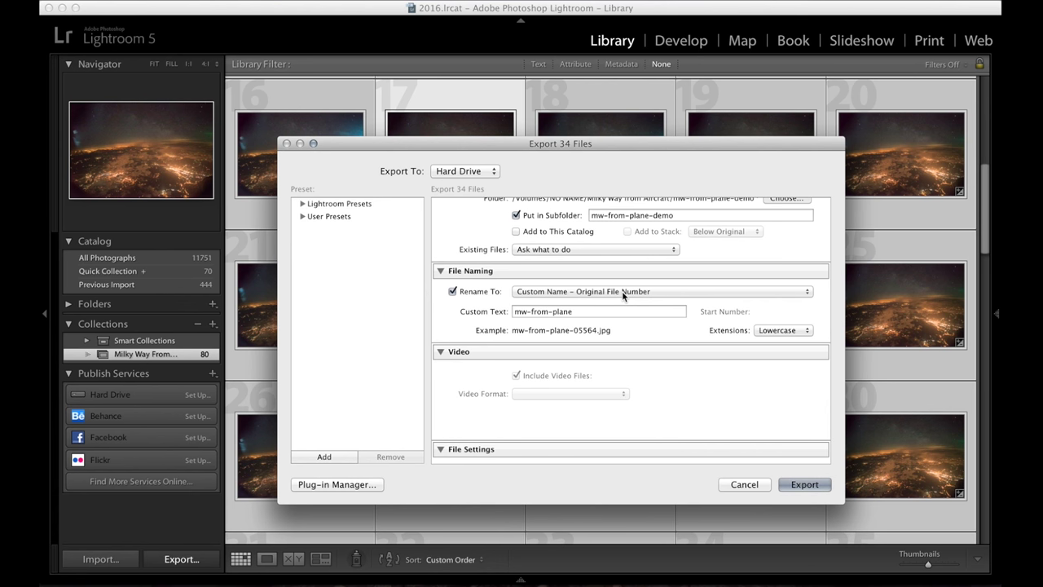
Step: Review the export's file settings and the width value in its image sizing settings
{"action": "scroll", "coordinate": [624, 295], "scroll_direction": "down", "scroll_amount": 5}
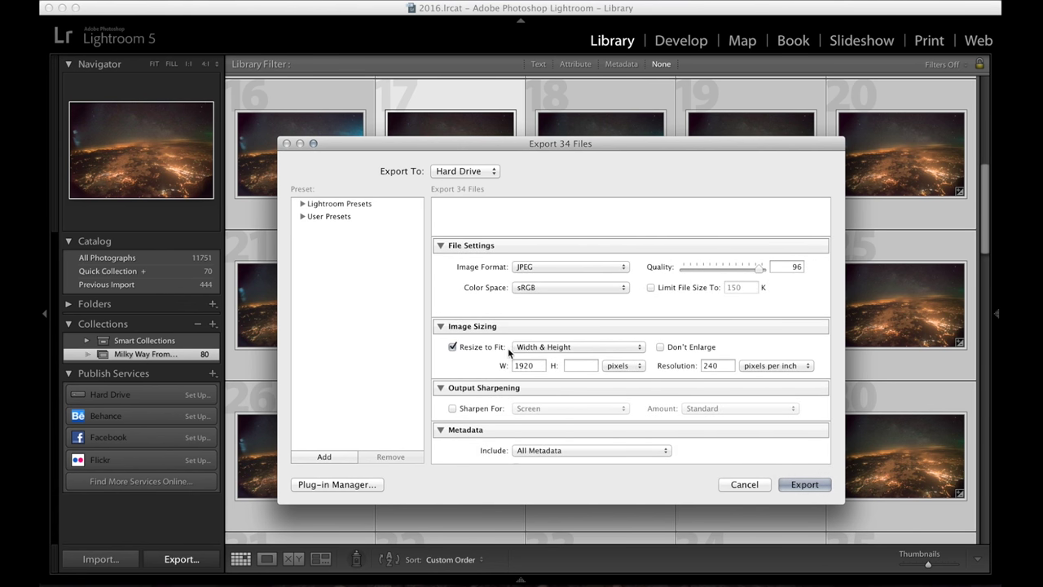
{"action": "double_click", "coordinate": [545, 366]}
{"action": "left_click", "coordinate": [545, 366]}
{"action": "left_click_drag", "start_coordinate": [544, 366], "coordinate": [499, 365]}
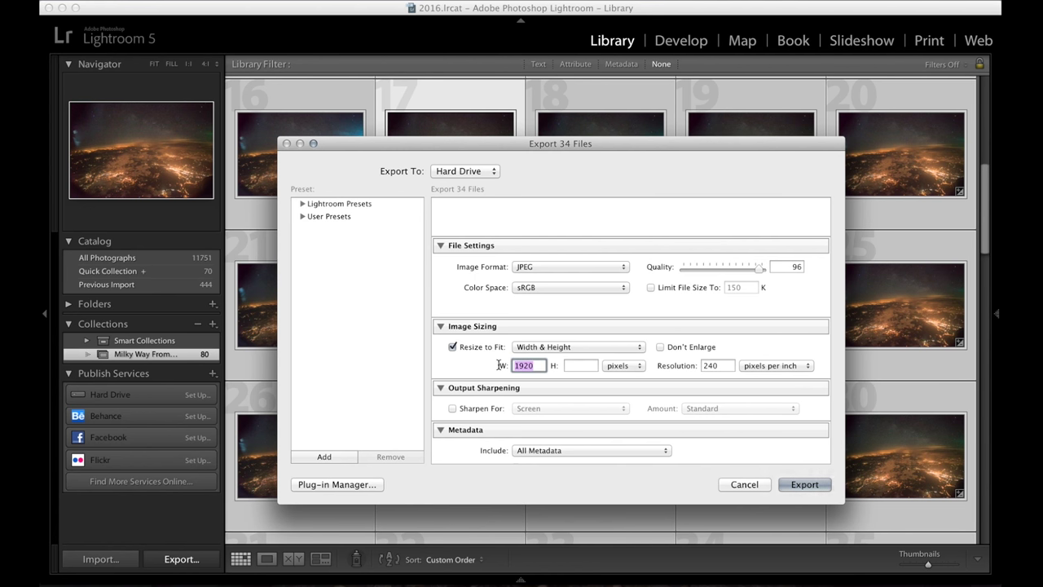
{"action": "left_click", "coordinate": [538, 365]}
{"action": "left_click_drag", "start_coordinate": [538, 366], "coordinate": [502, 365]}
{"action": "left_click", "coordinate": [538, 365]}
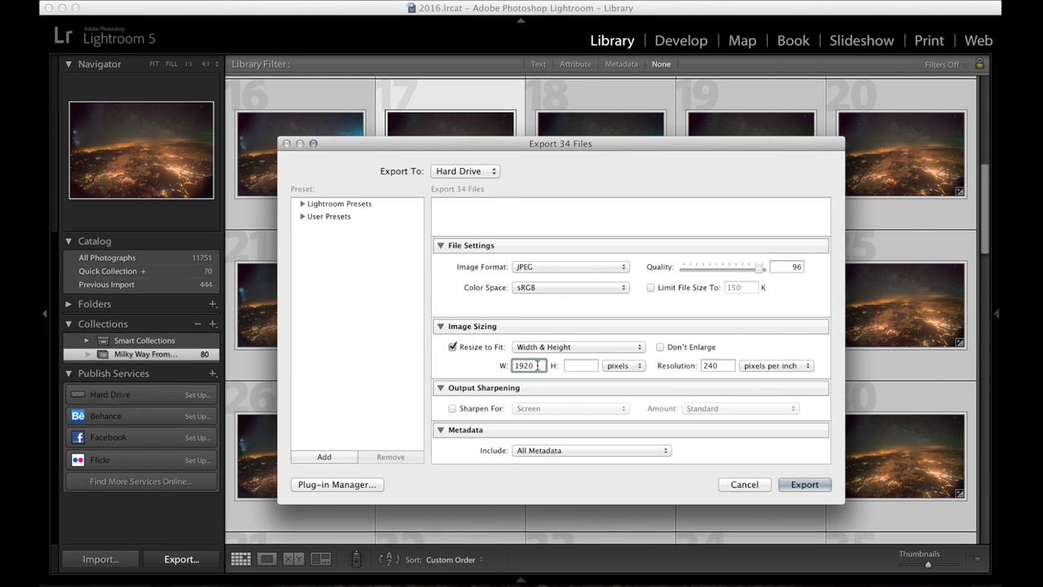
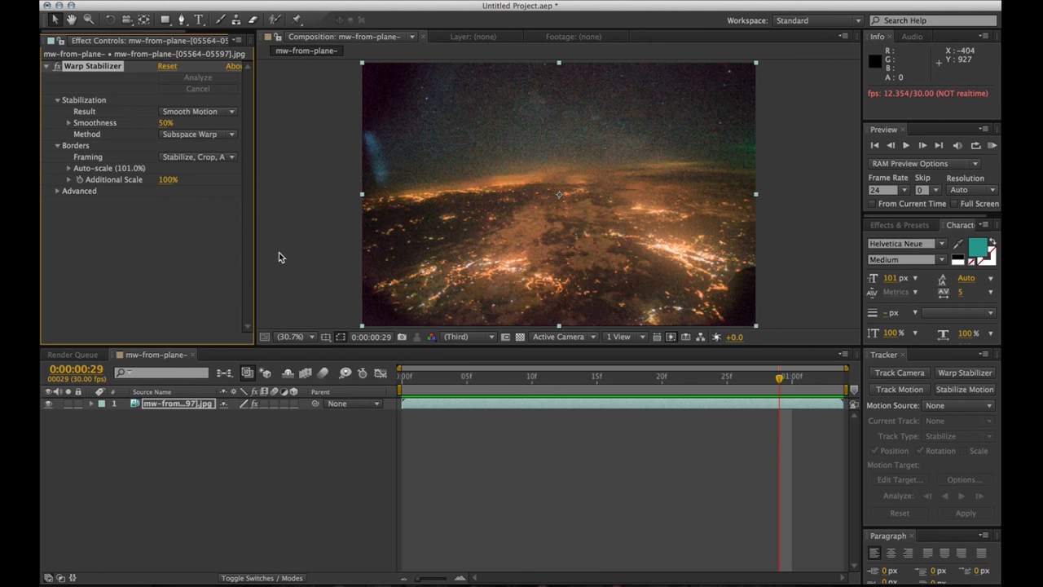
Step: Switch to After Effects and nest the stabilized mw-from-plane- composition inside a new composition
{"action": "left_click", "coordinate": [141, 215]}
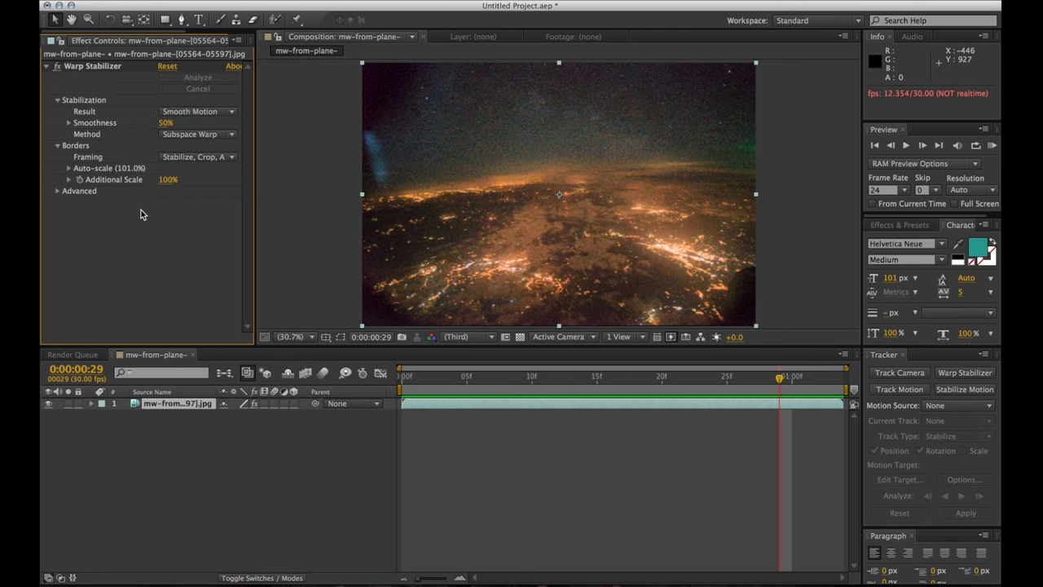
{"action": "key", "text": "super+p"}
{"action": "key", "text": "super+0"}
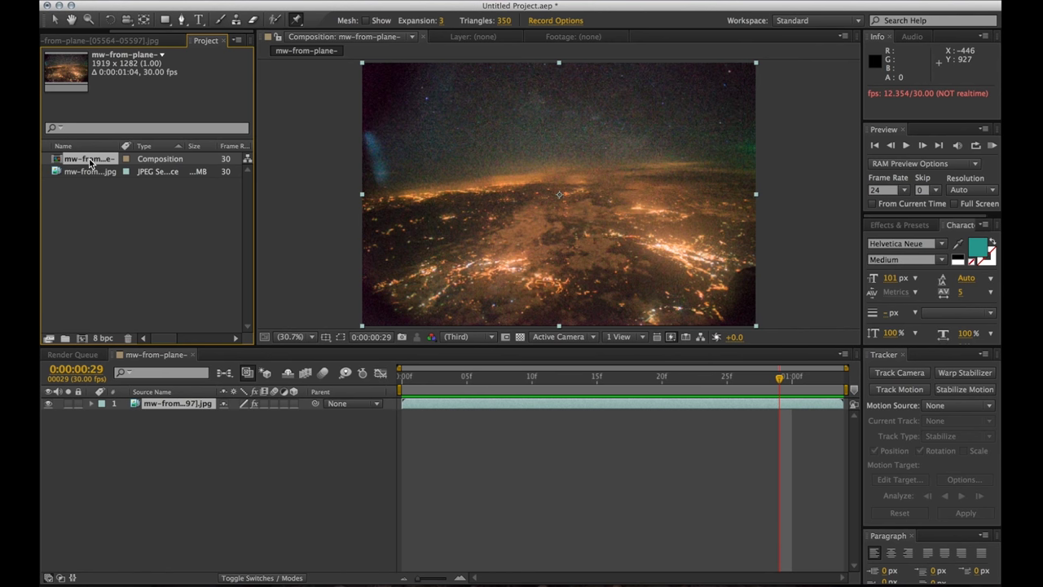
{"action": "left_click_drag", "start_coordinate": [91, 163], "coordinate": [83, 341]}
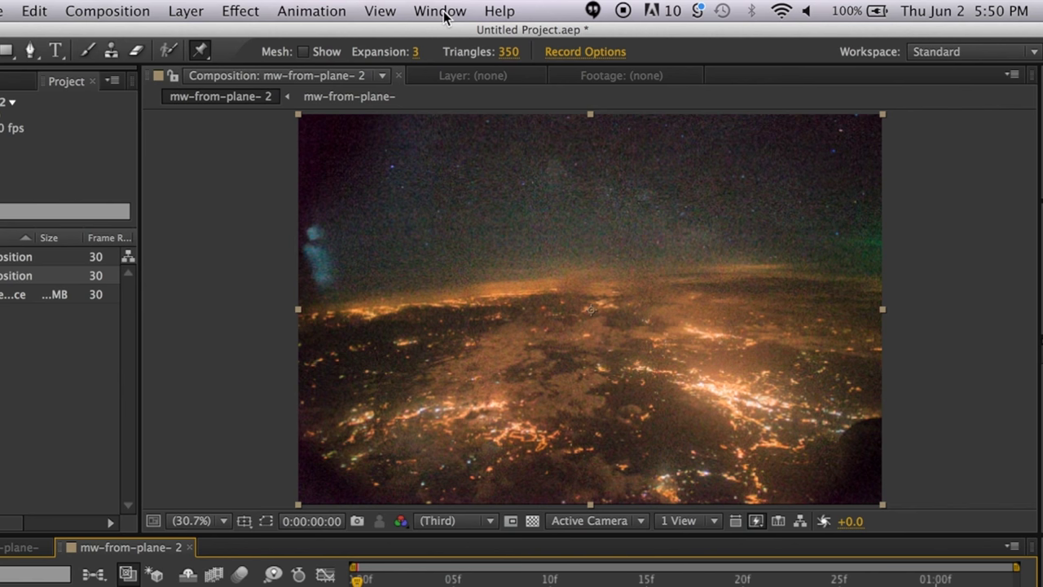
Step: Start a Stabilize Motion track on the nested mw-from-plane- layer with both Position and Rotation tracking enabled
{"action": "left_click", "coordinate": [444, 13]}
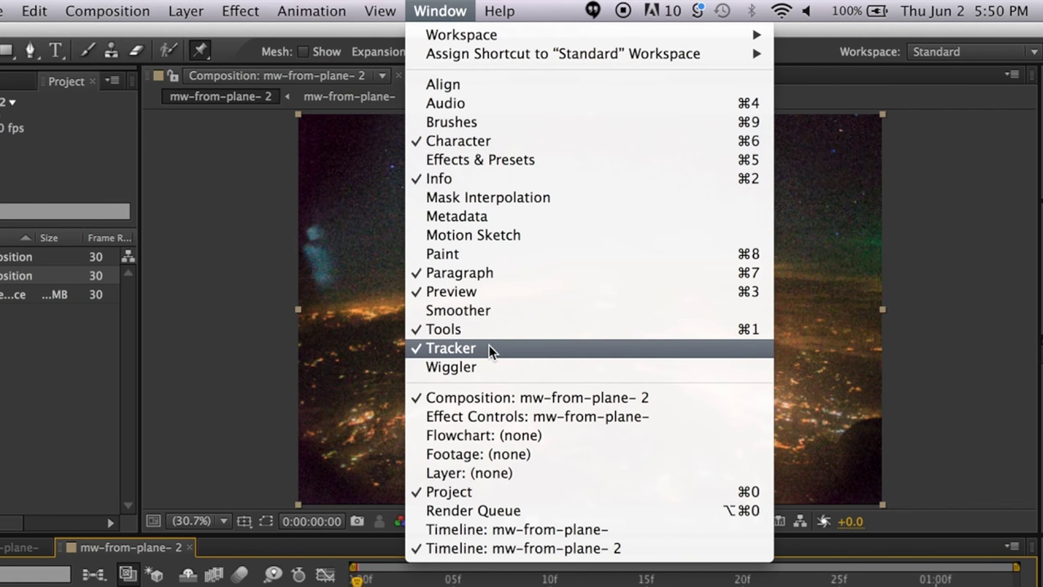
{"action": "left_click", "coordinate": [489, 349]}
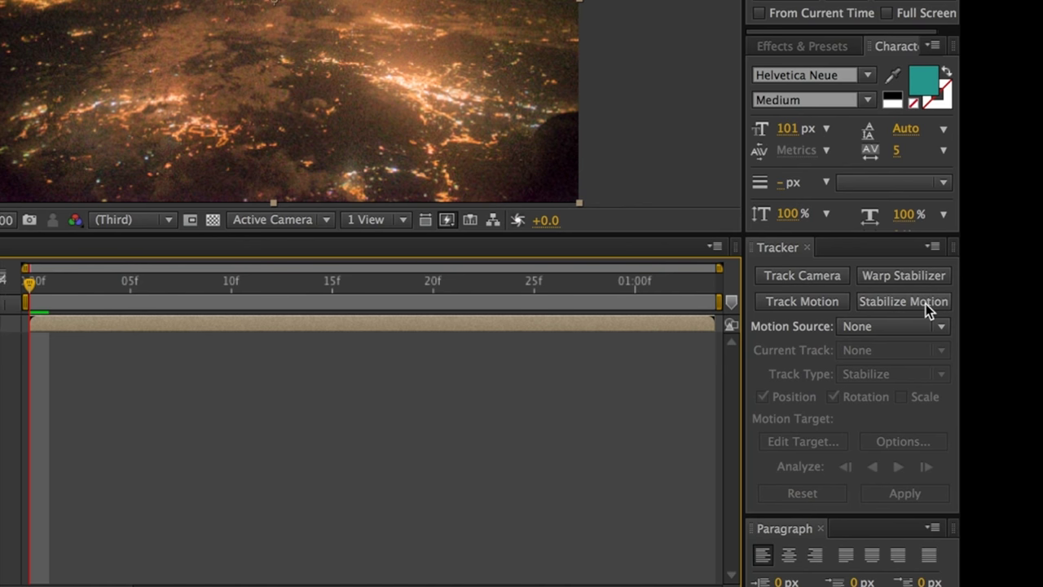
{"action": "left_click", "coordinate": [927, 308]}
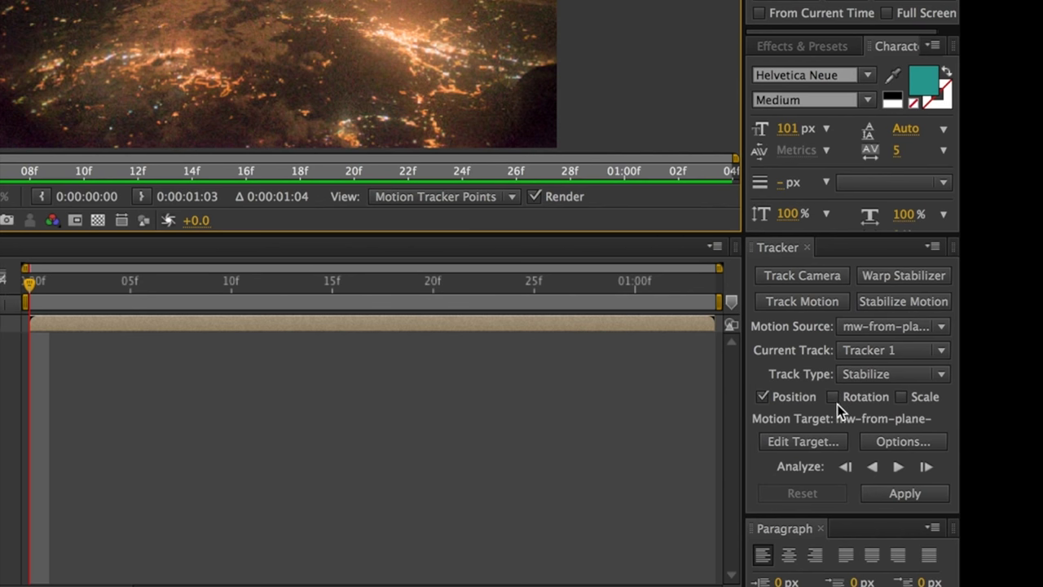
{"action": "left_click", "coordinate": [836, 398]}
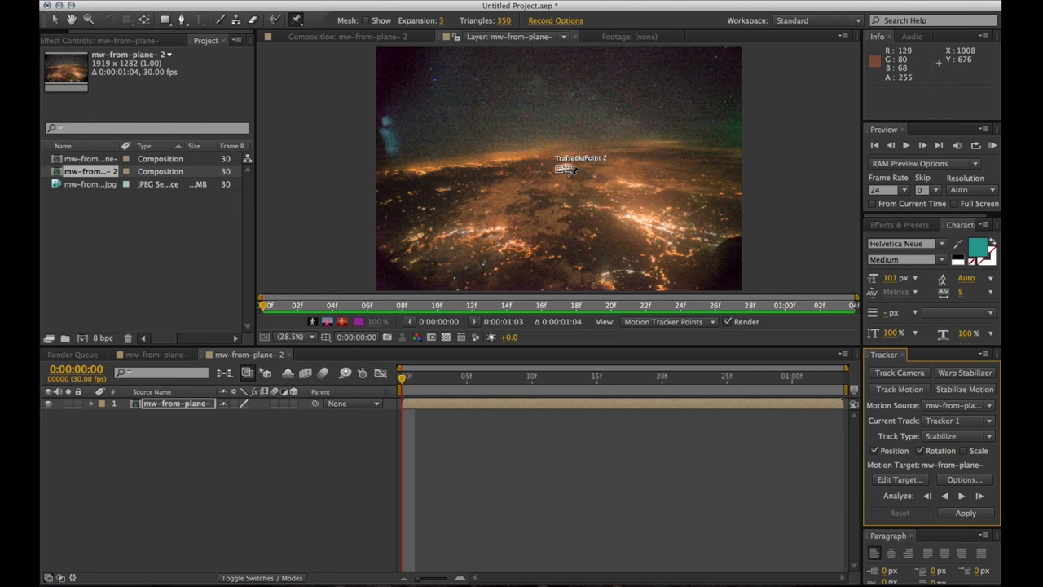
Step: Place Track Point 1 on a bright star in the upper-left part of the sky
{"action": "left_click", "coordinate": [563, 167]}
{"action": "scroll", "coordinate": [563, 167], "scroll_direction": "up", "scroll_amount": 5}
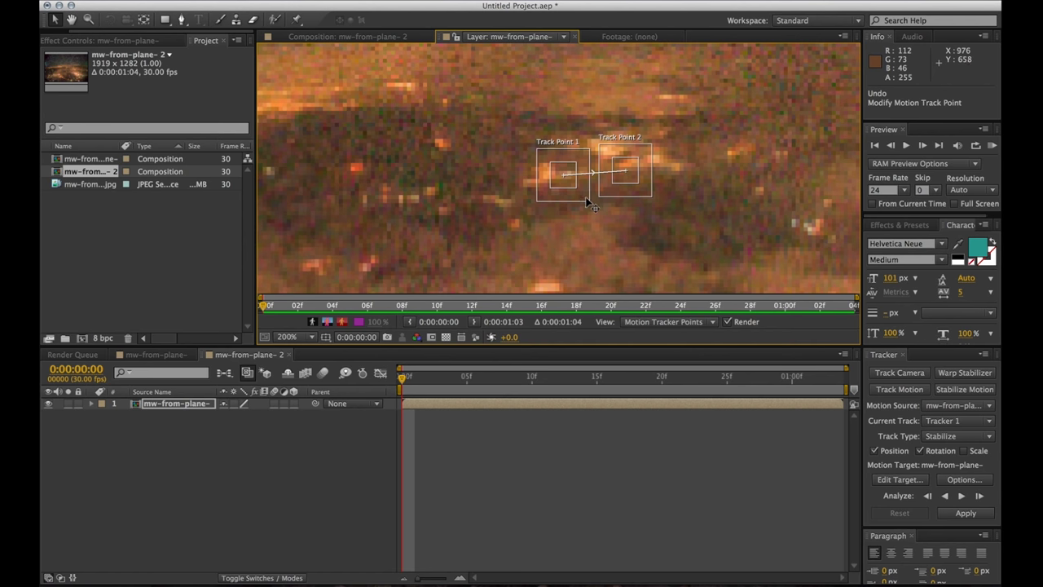
{"action": "left_click_drag", "start_coordinate": [582, 199], "coordinate": [418, 120]}
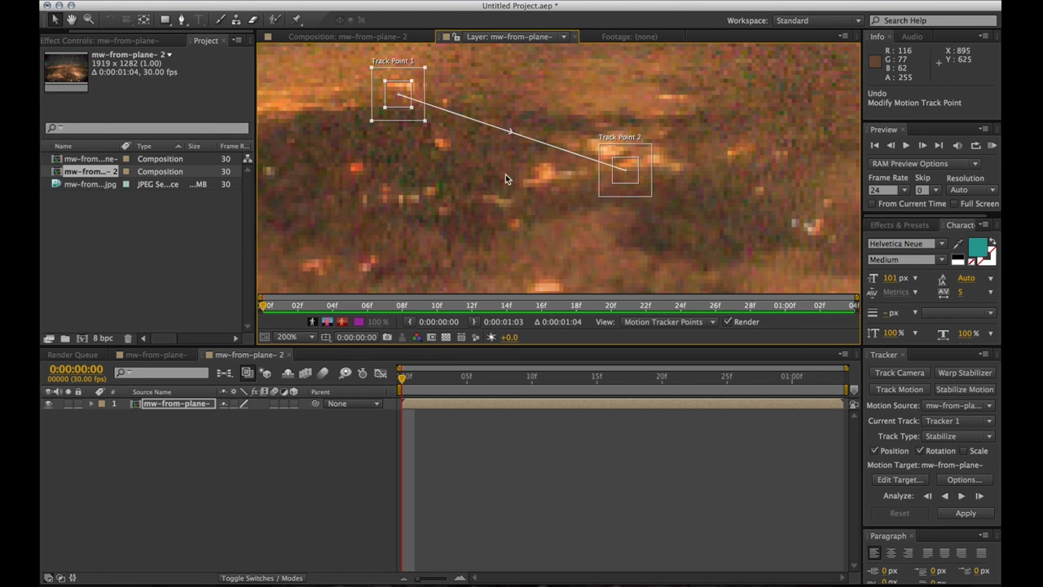
{"action": "left_click_drag", "start_coordinate": [455, 160], "coordinate": [616, 269]}
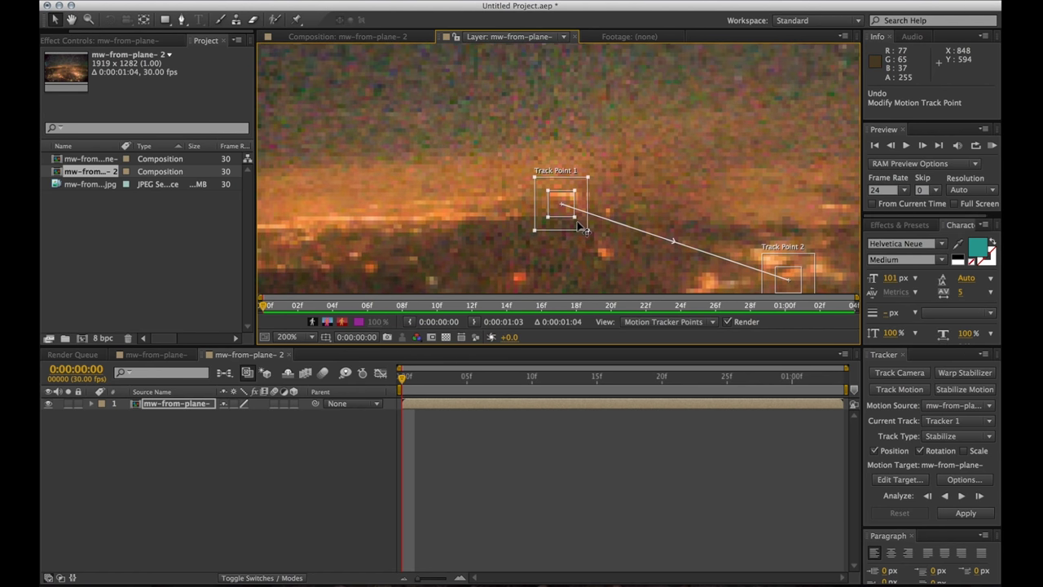
{"action": "left_click_drag", "start_coordinate": [581, 228], "coordinate": [369, 108]}
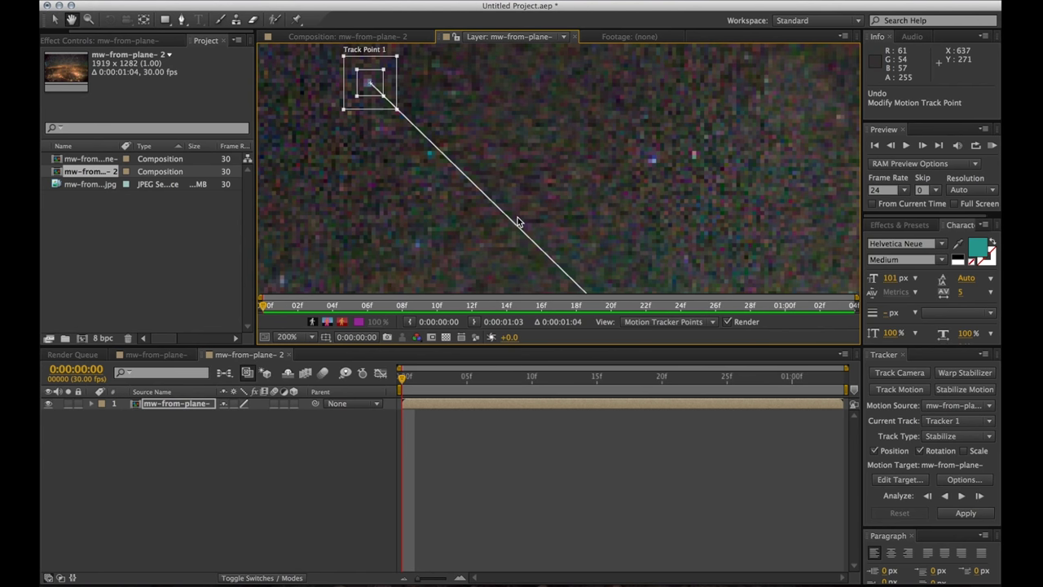
Step: Place Track Point 2 on a bright blue star in the upper-right part of the sky
{"action": "left_click_drag", "start_coordinate": [568, 221], "coordinate": [329, 46]}
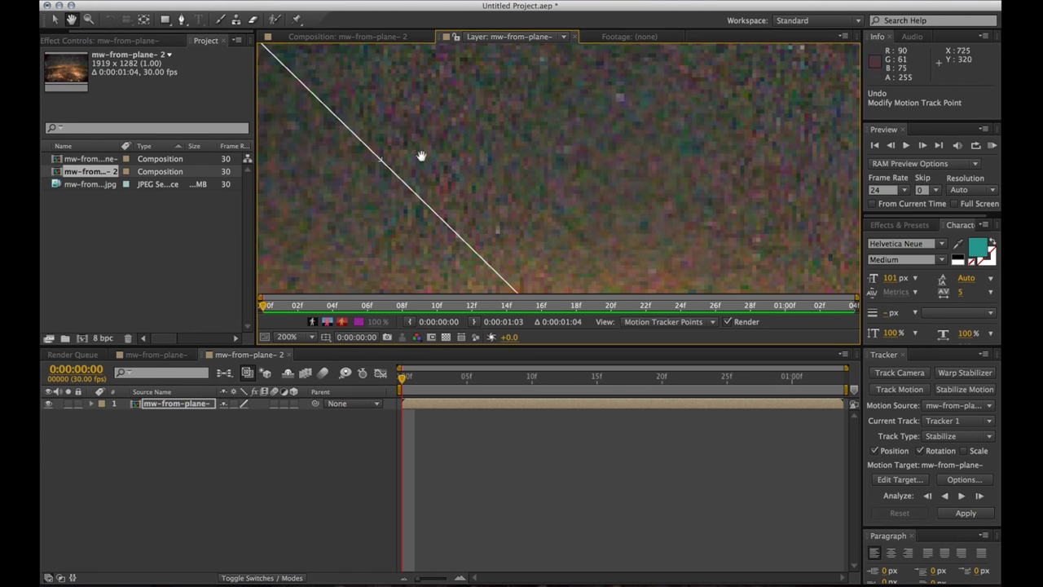
{"action": "scroll", "coordinate": [369, 83], "scroll_direction": "down", "scroll_amount": 3}
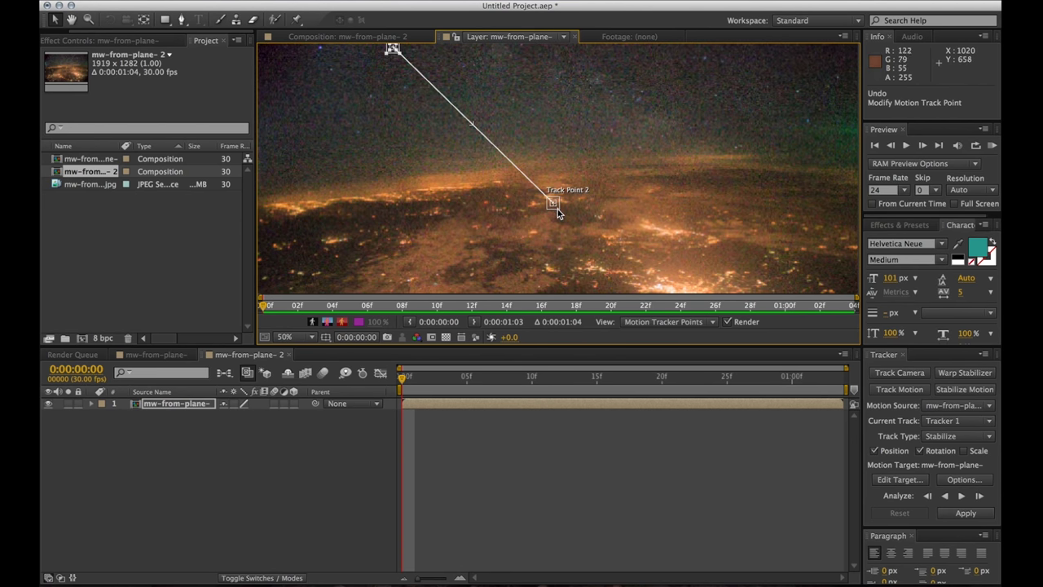
{"action": "scroll", "coordinate": [559, 209], "scroll_direction": "up", "scroll_amount": 2}
{"action": "left_click_drag", "start_coordinate": [468, 227], "coordinate": [764, 133]}
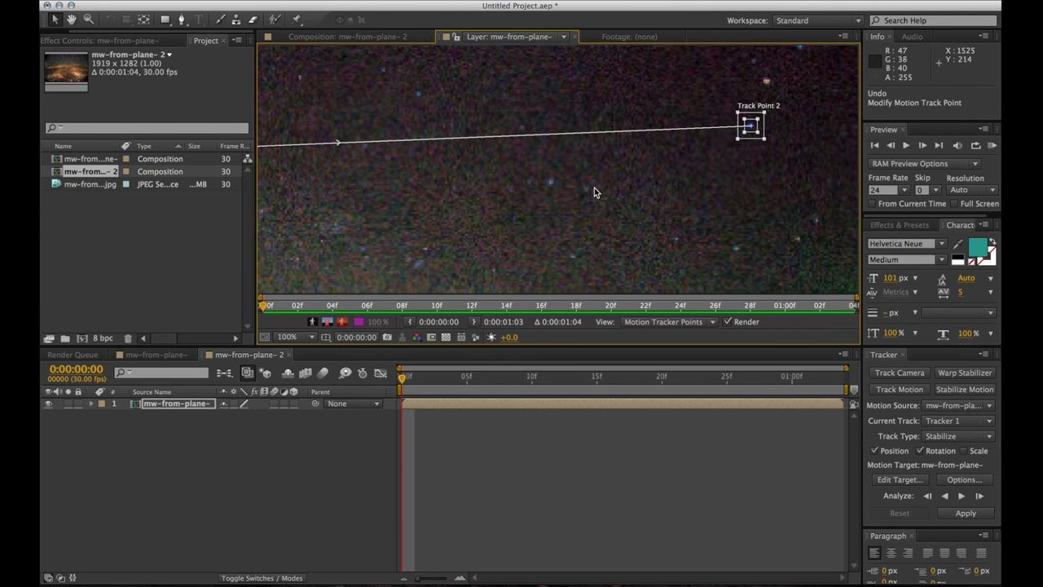
{"action": "left_click", "coordinate": [313, 338]}
{"action": "left_click", "coordinate": [332, 368]}
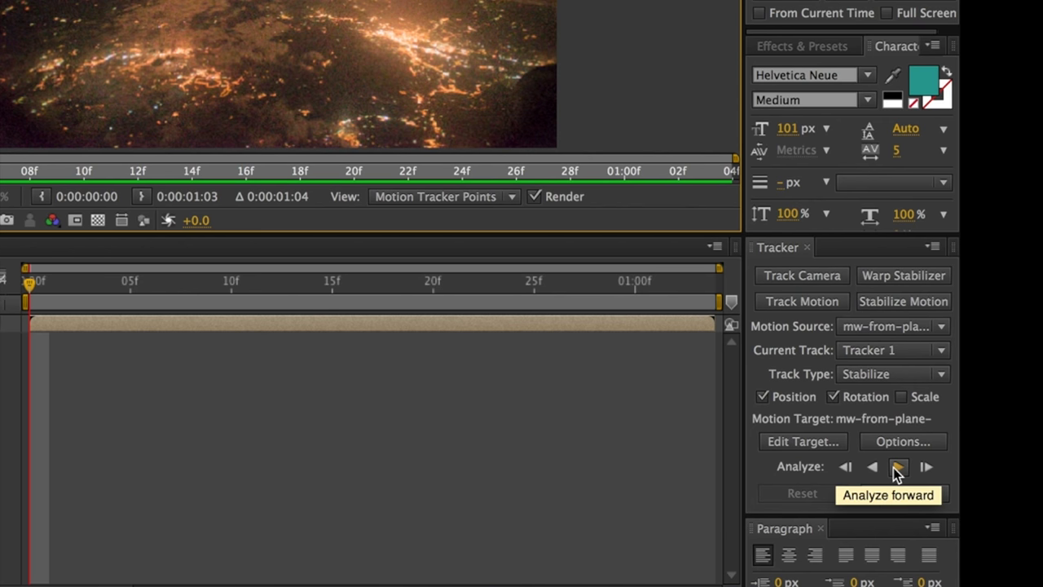
Step: Analyze both track points forward through the clip and play it back to check Track Point 2's path
{"action": "left_click", "coordinate": [897, 471]}
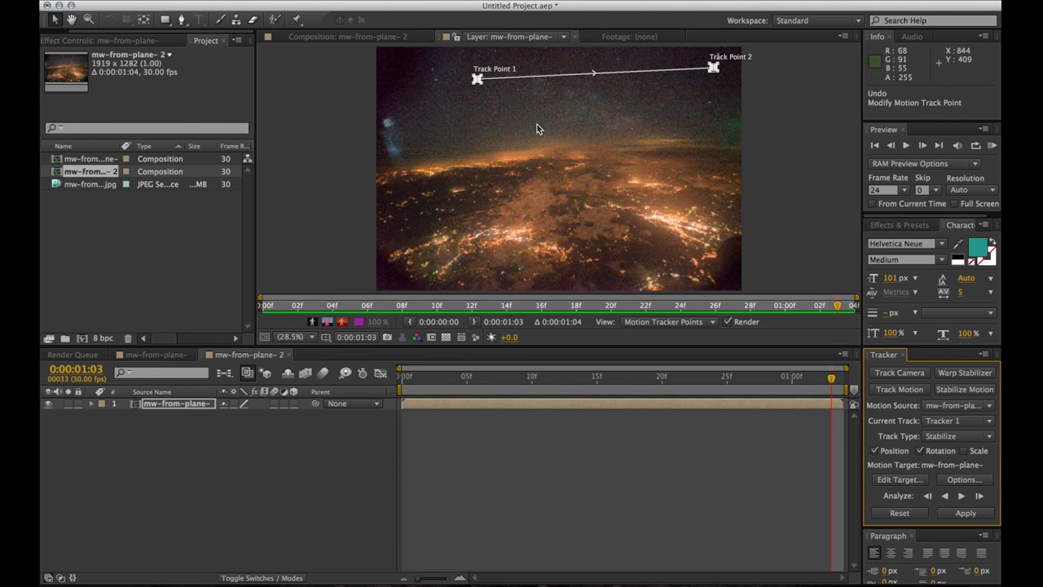
{"action": "scroll", "coordinate": [538, 124], "scroll_direction": "up", "scroll_amount": 4}
{"action": "scroll", "coordinate": [537, 128], "scroll_direction": "up", "scroll_amount": 2}
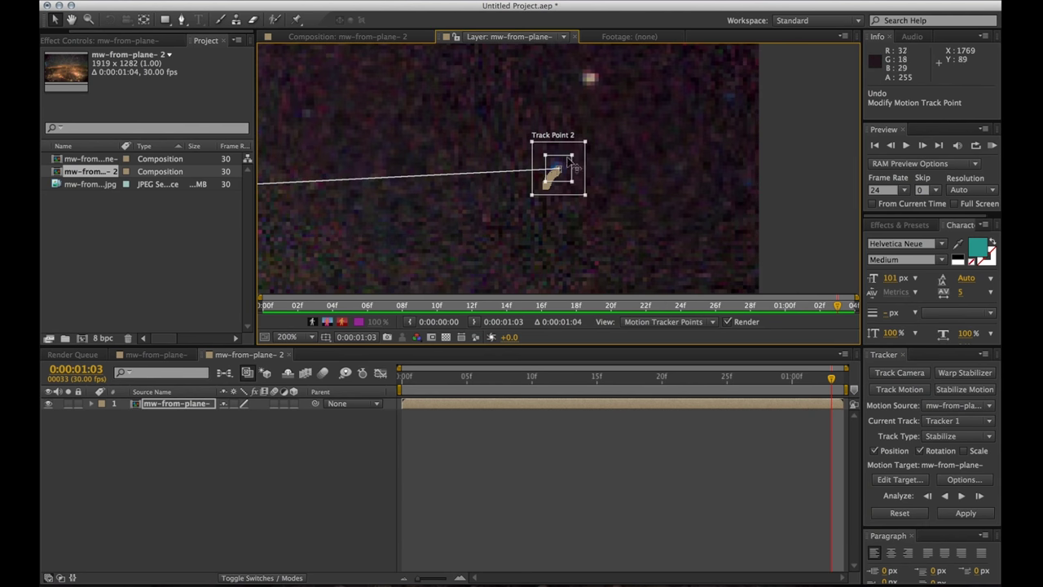
{"action": "left_click", "coordinate": [339, 389]}
{"action": "key", "text": "Home"}
{"action": "key", "text": "space"}
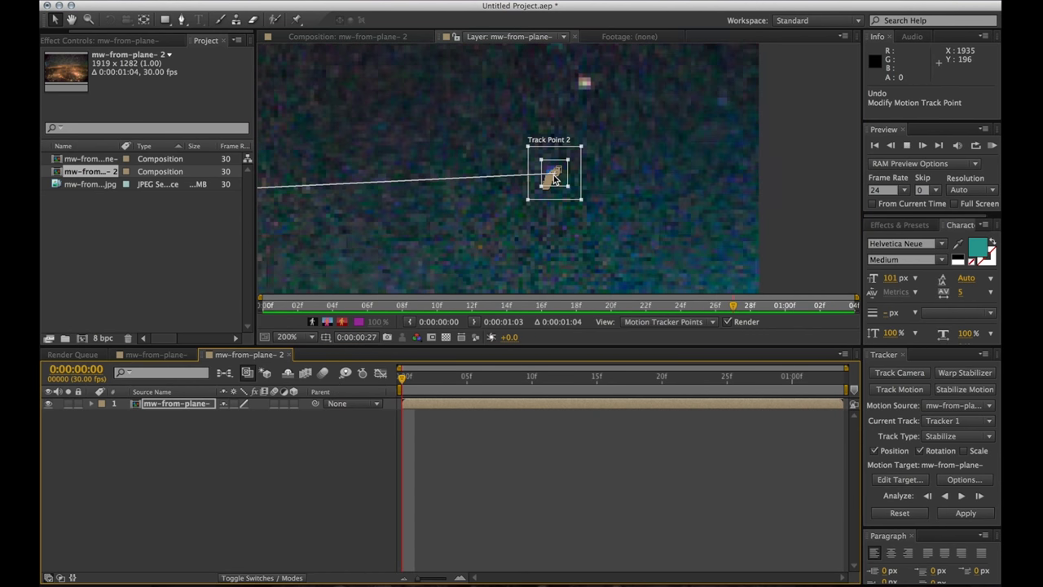
{"action": "key", "text": "space"}
Step: Play the clip from the first frame to check how Track Point 1 follows its star
{"action": "left_click_drag", "start_coordinate": [591, 368], "coordinate": [375, 370]}
{"action": "key", "text": "h"}
{"action": "left_click_drag", "start_coordinate": [361, 239], "coordinate": [790, 187]}
{"action": "left_click_drag", "start_coordinate": [477, 203], "coordinate": [459, 225]}
{"action": "left_click_drag", "start_coordinate": [345, 235], "coordinate": [729, 168]}
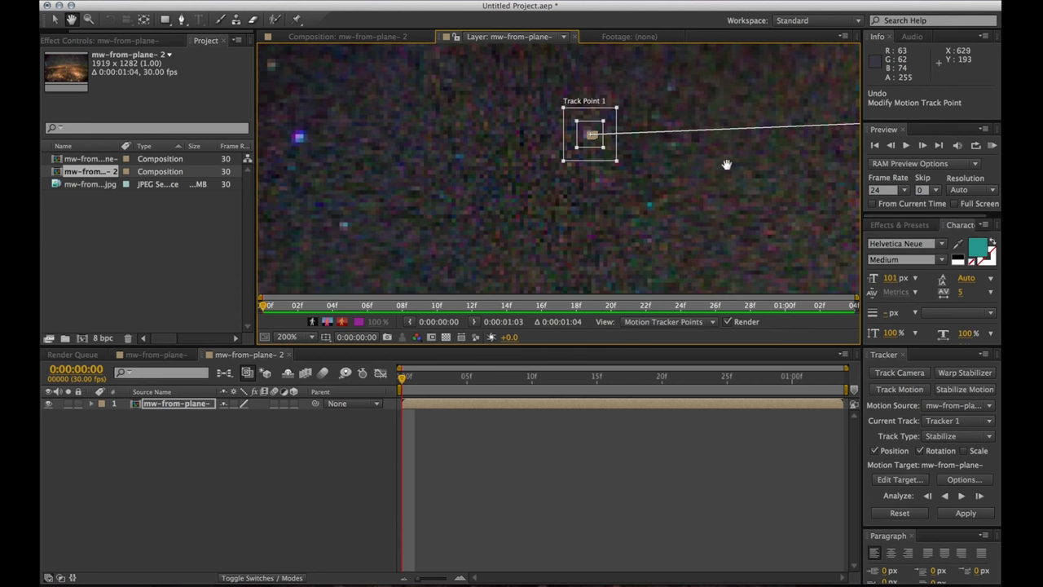
{"action": "key", "text": "v"}
{"action": "key", "text": "space"}
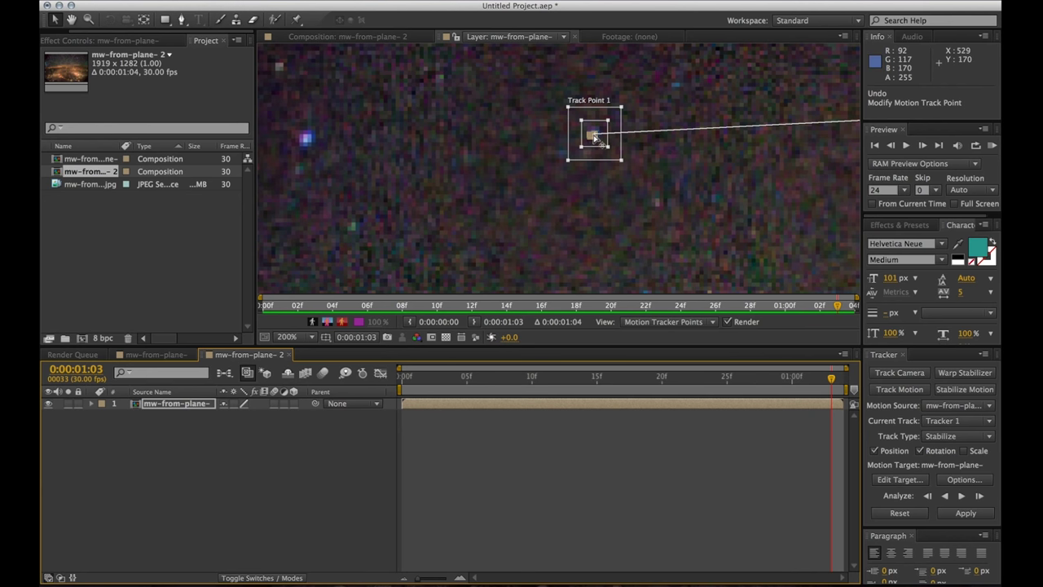
Step: Apply the stabilization to the layer in the X and Y dimensions and preview the result
{"action": "left_click", "coordinate": [966, 514]}
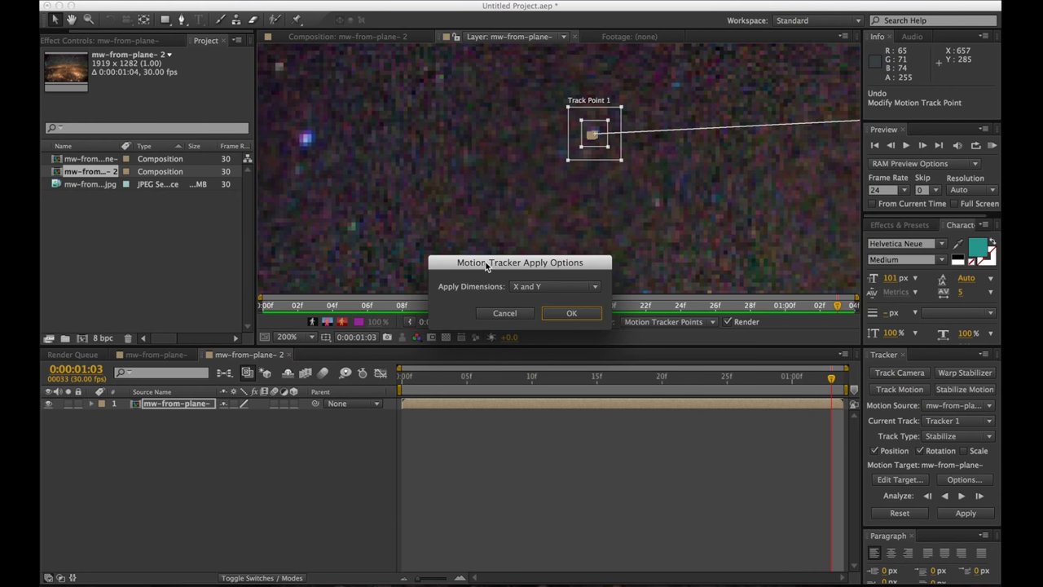
{"action": "left_click", "coordinate": [542, 287]}
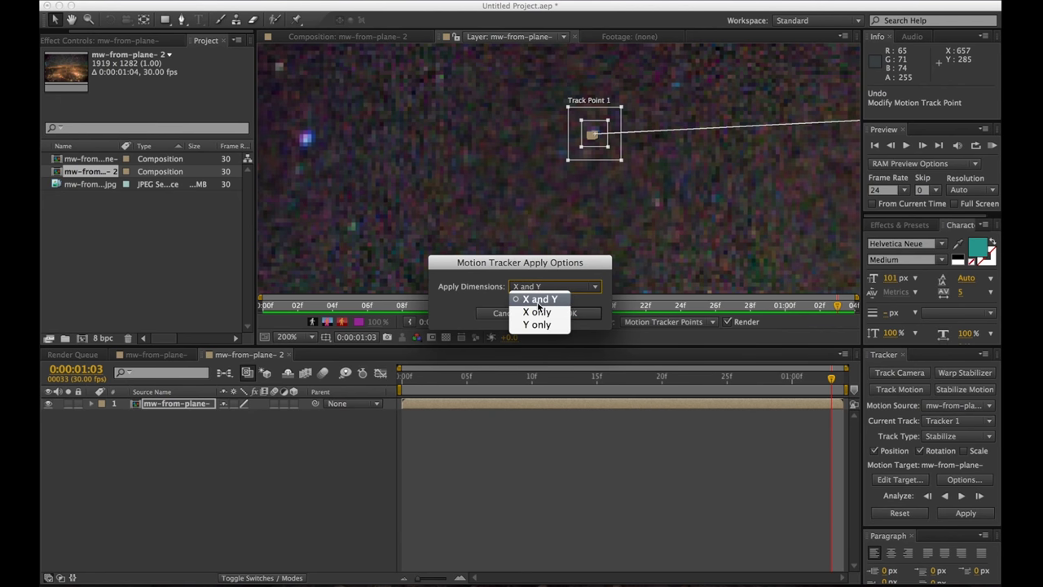
{"action": "left_click", "coordinate": [531, 300]}
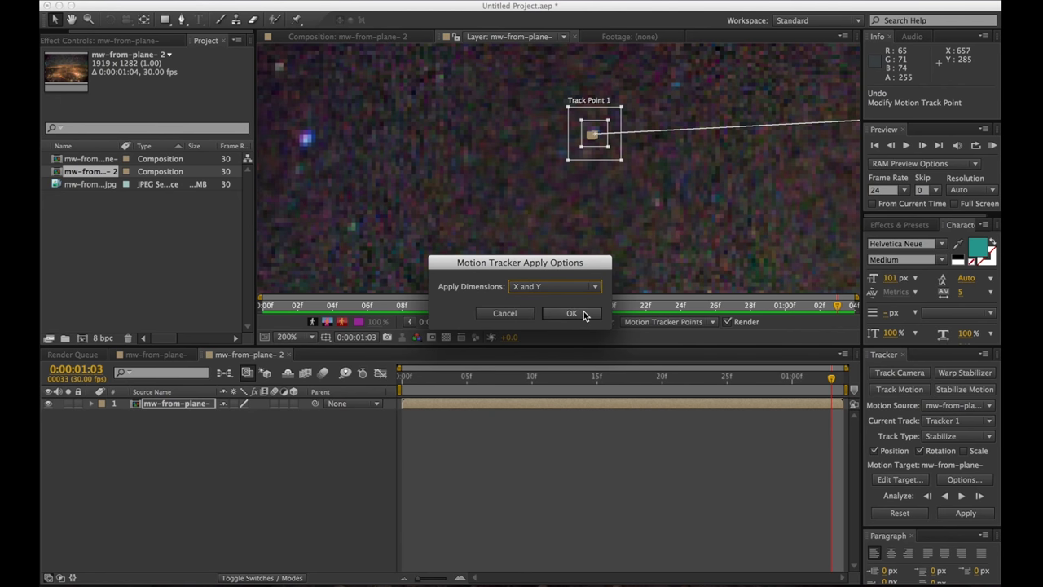
{"action": "left_click", "coordinate": [581, 313]}
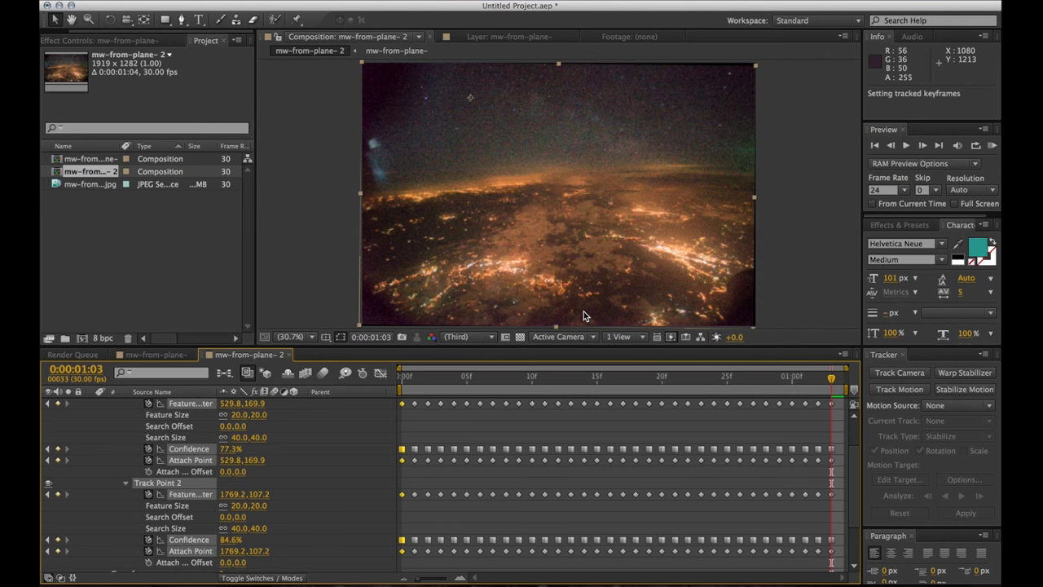
{"action": "key", "text": "space"}
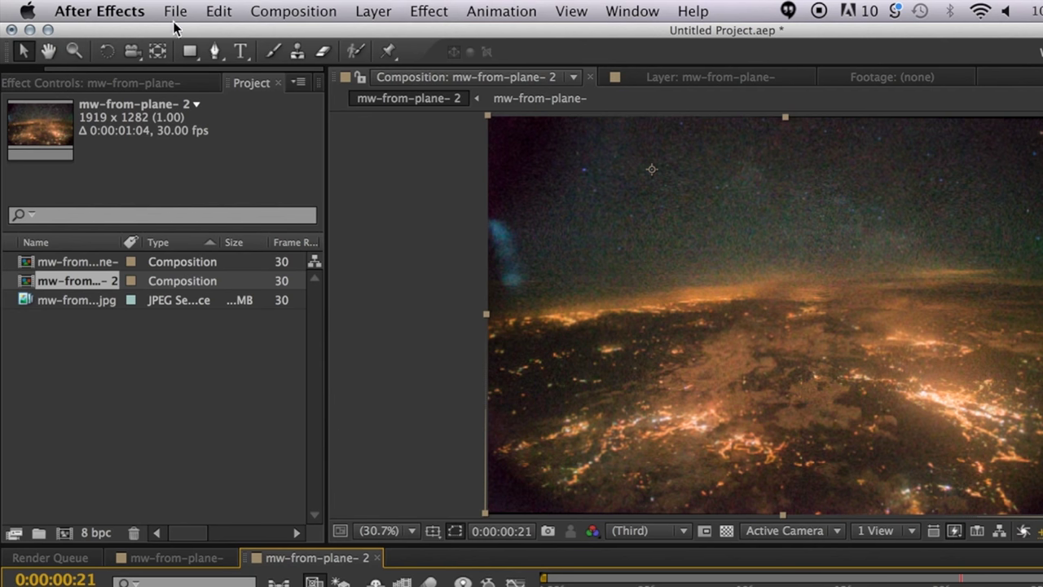
Step: Add the mw-from-plane- 2 composition to the render queue
{"action": "left_click", "coordinate": [175, 10]}
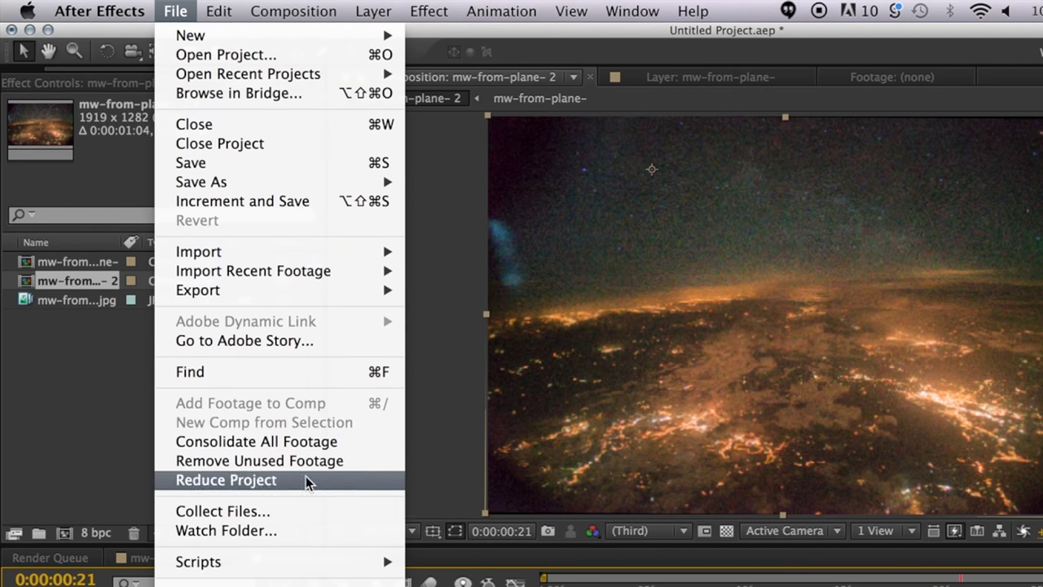
{"action": "mouse_move", "coordinate": [337, 292]}
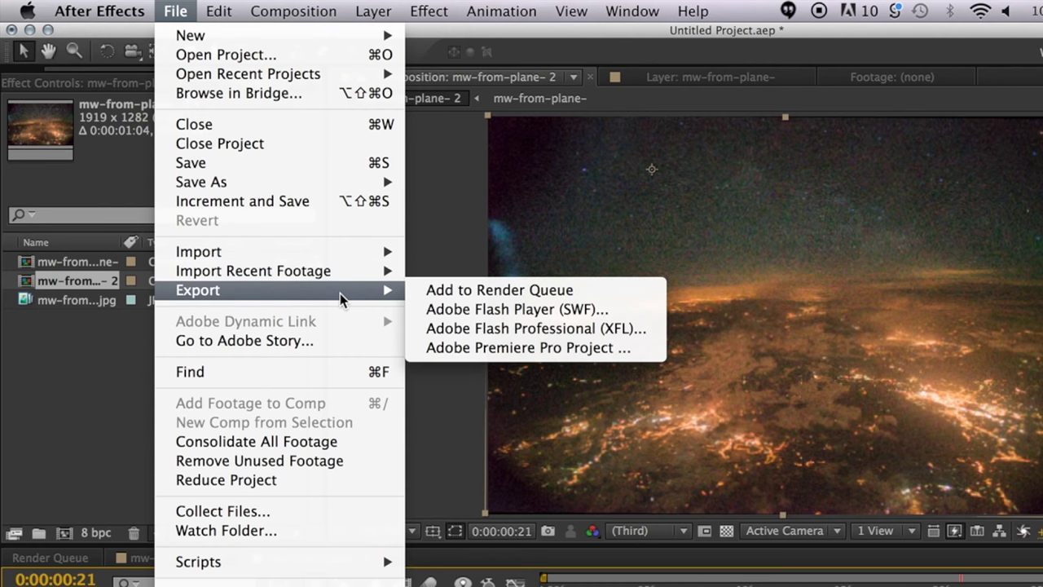
{"action": "left_click", "coordinate": [520, 289]}
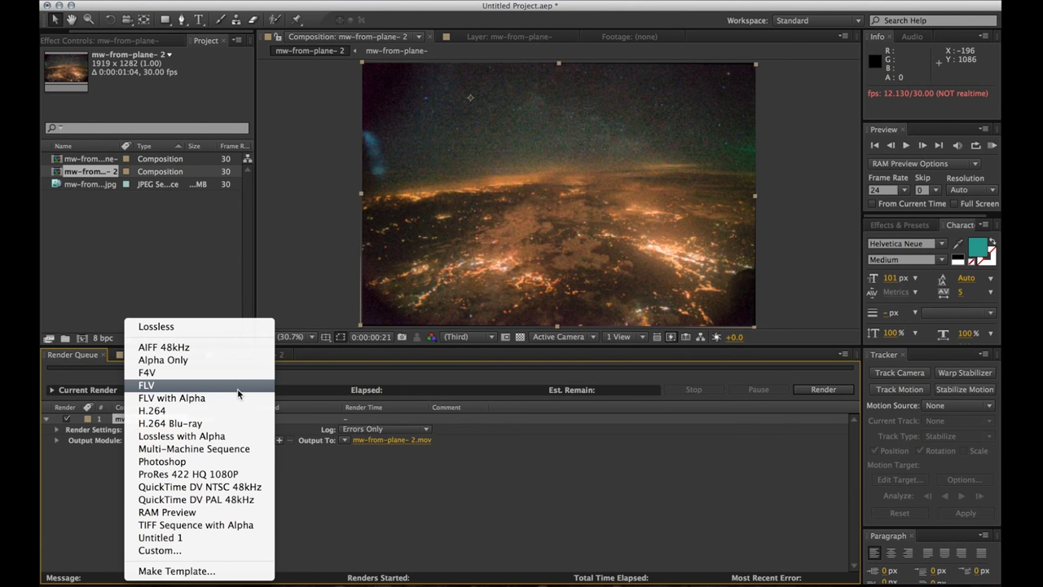
Step: Customize the queued composition's output module to export QuickTime video with the TIFF codec
{"action": "left_click", "coordinate": [200, 552]}
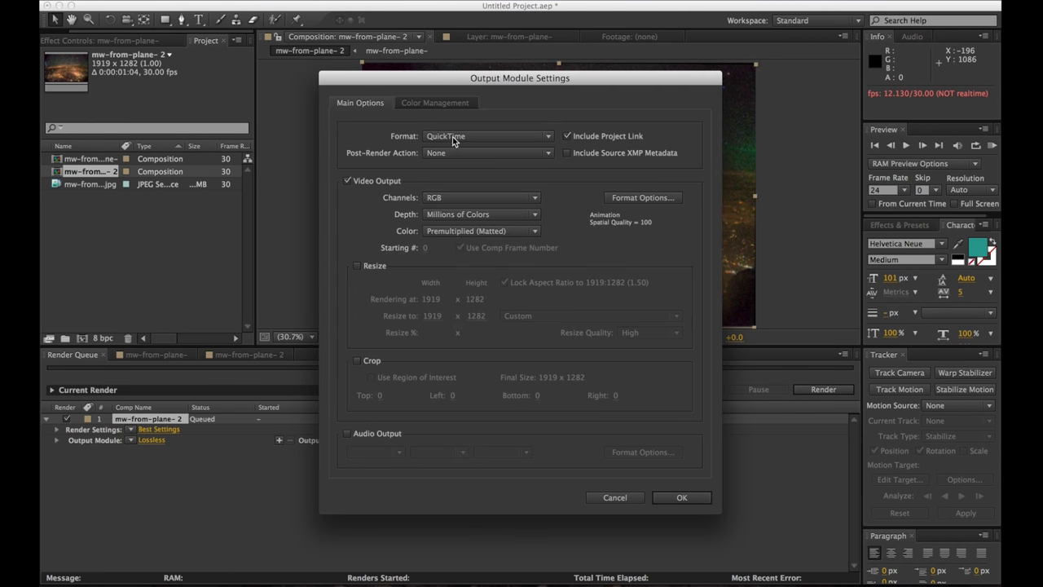
{"action": "left_click", "coordinate": [637, 198]}
{"action": "left_click", "coordinate": [593, 150]}
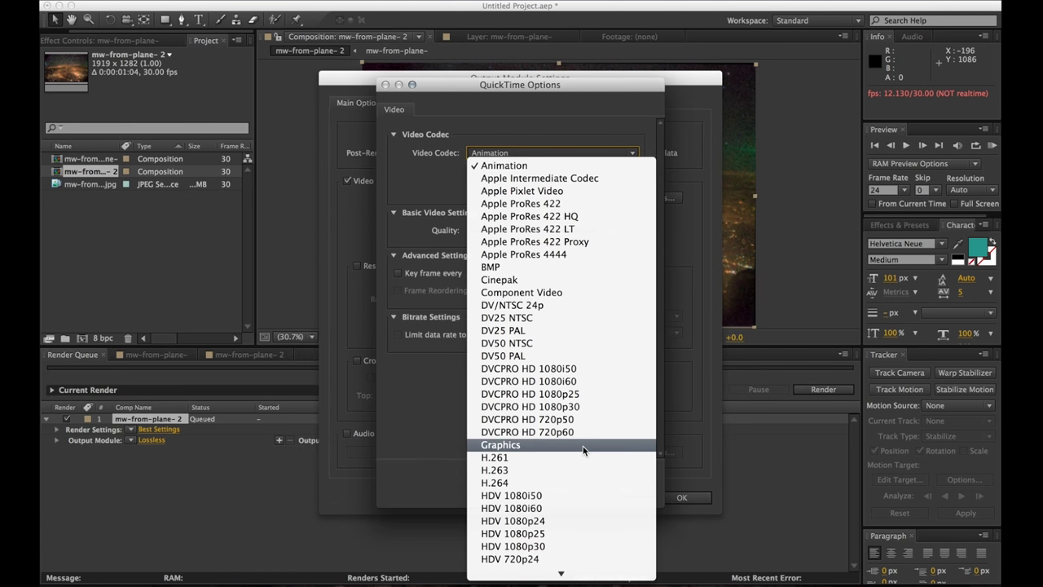
{"action": "scroll", "coordinate": [583, 444], "scroll_direction": "down", "scroll_amount": 10}
{"action": "scroll", "coordinate": [584, 448], "scroll_direction": "down", "scroll_amount": 4}
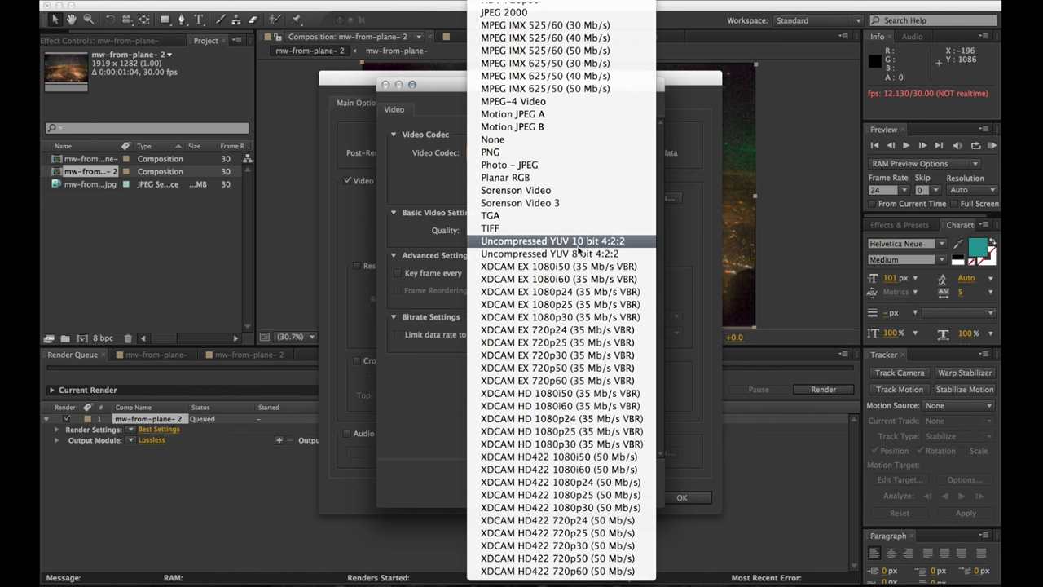
{"action": "left_click", "coordinate": [500, 232]}
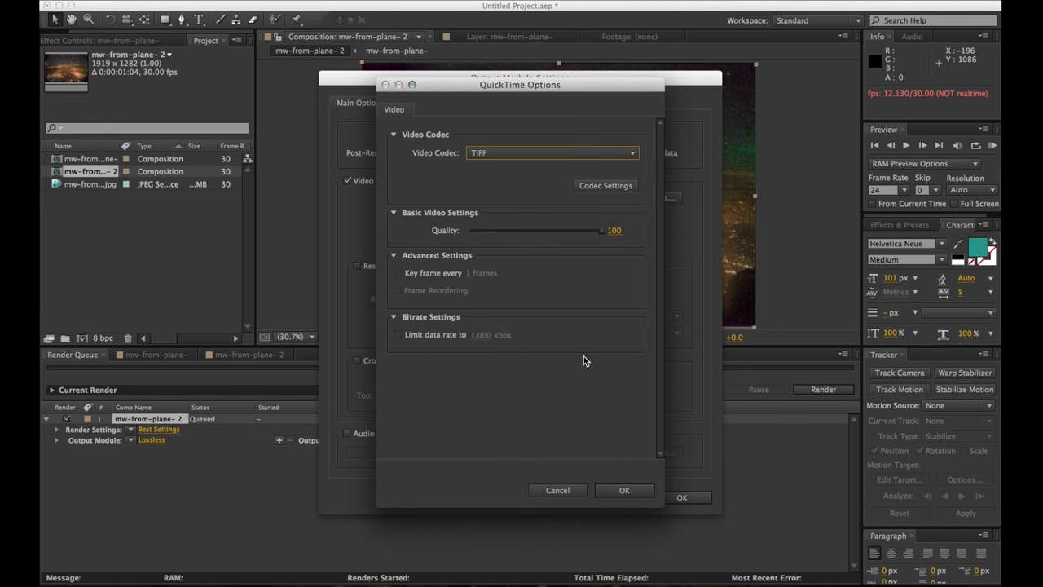
{"action": "left_click", "coordinate": [624, 490]}
{"action": "left_click", "coordinate": [624, 491]}
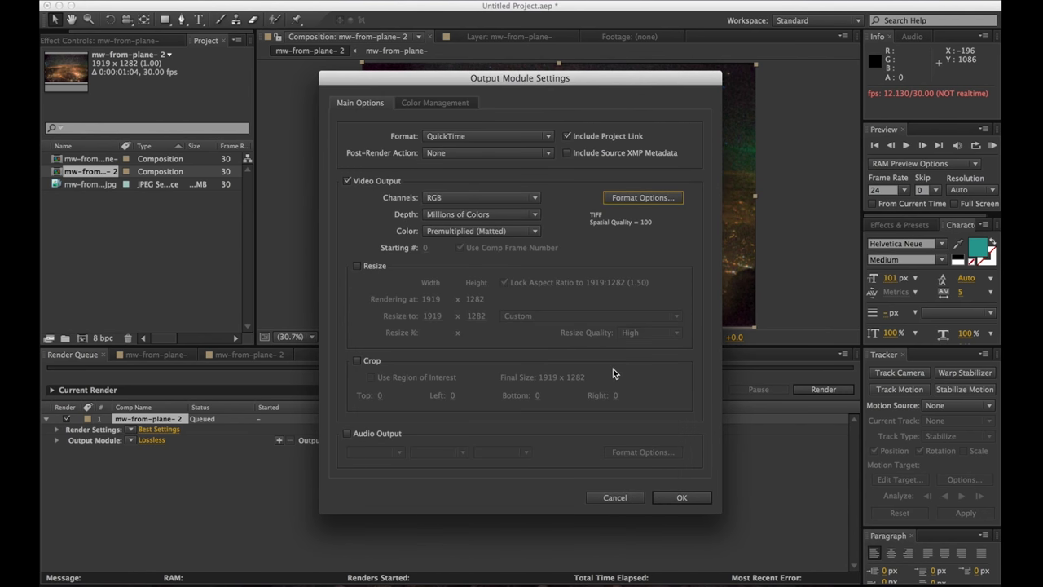
{"action": "key", "text": "Return"}
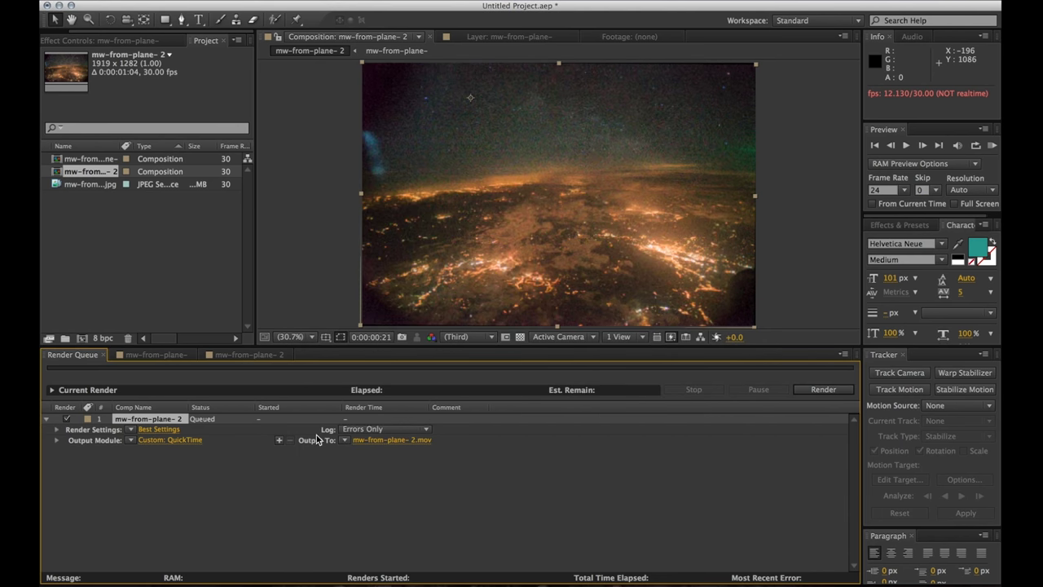
Step: Save the output as mw-from-plane- 2.mov in the mw-from-plane-demo folder and render the queue
{"action": "left_click", "coordinate": [376, 443]}
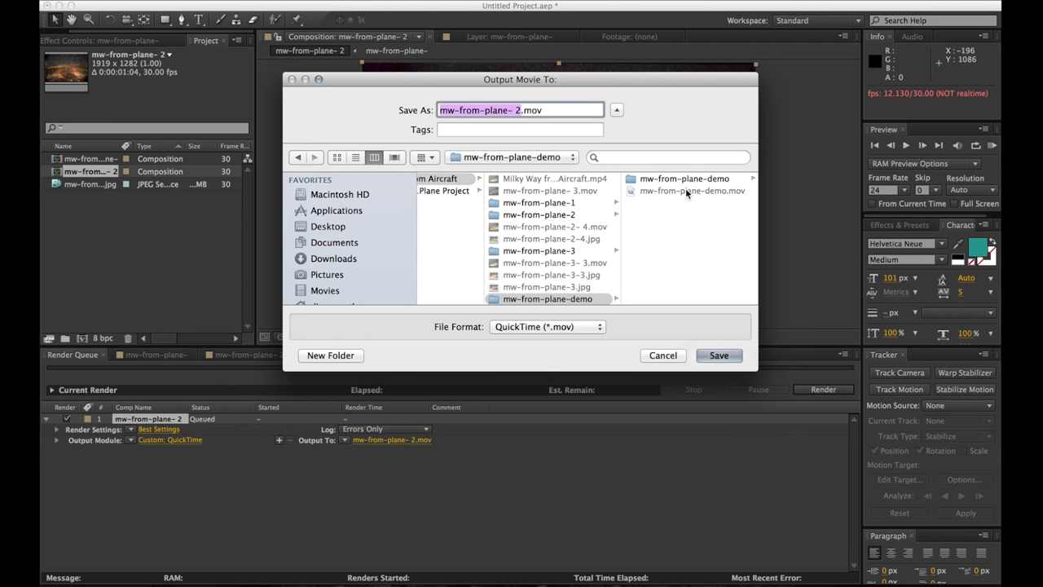
{"action": "left_click", "coordinate": [720, 356]}
{"action": "left_click", "coordinate": [821, 393]}
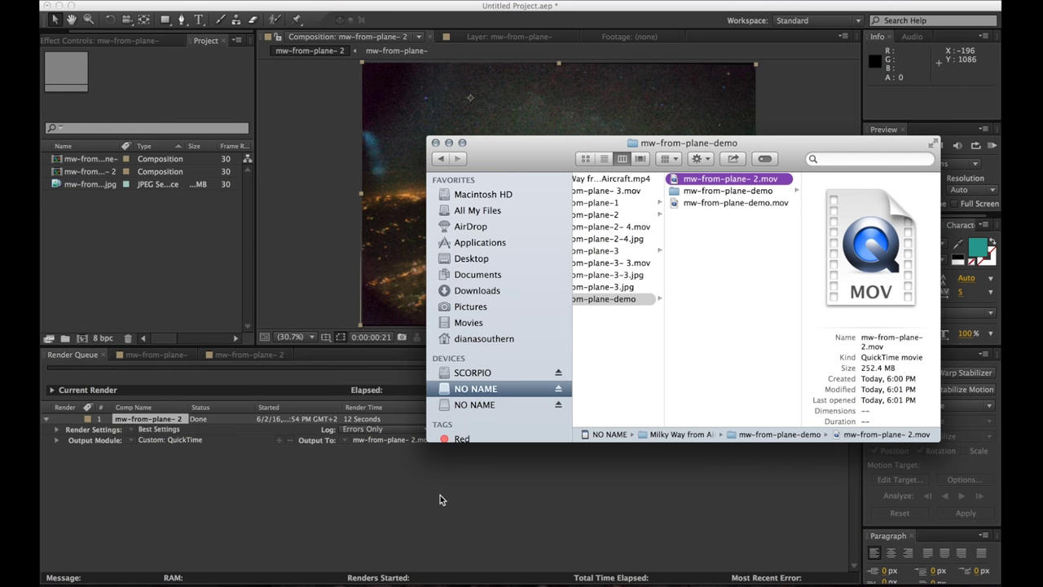
Step: Switch to Photoshop and open the rendered mw-from-plane- 2.mov from the mw-from-plane-demo folder
{"action": "left_click", "coordinate": [489, 555]}
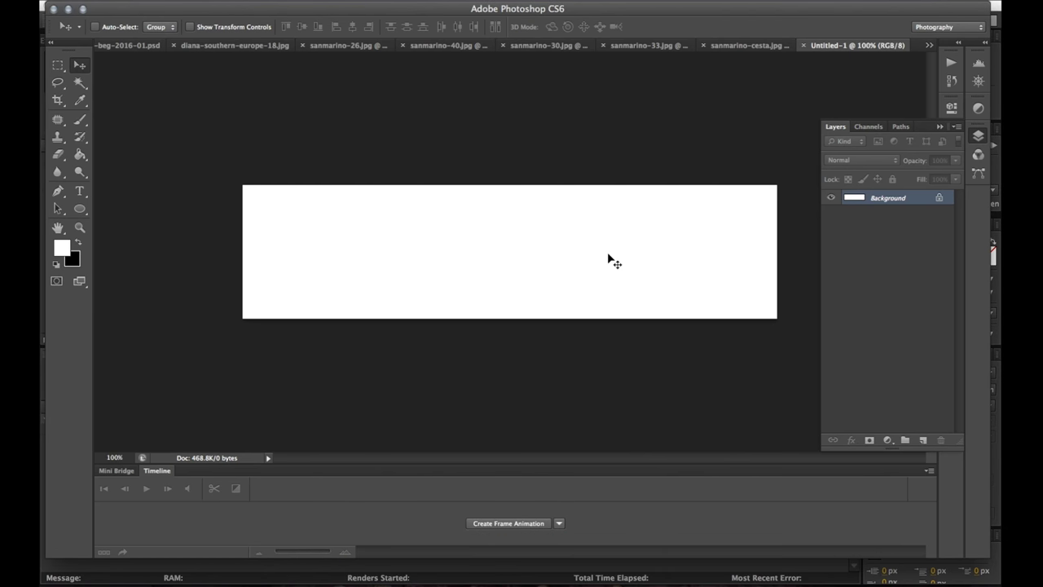
{"action": "left_click", "coordinate": [146, 3]}
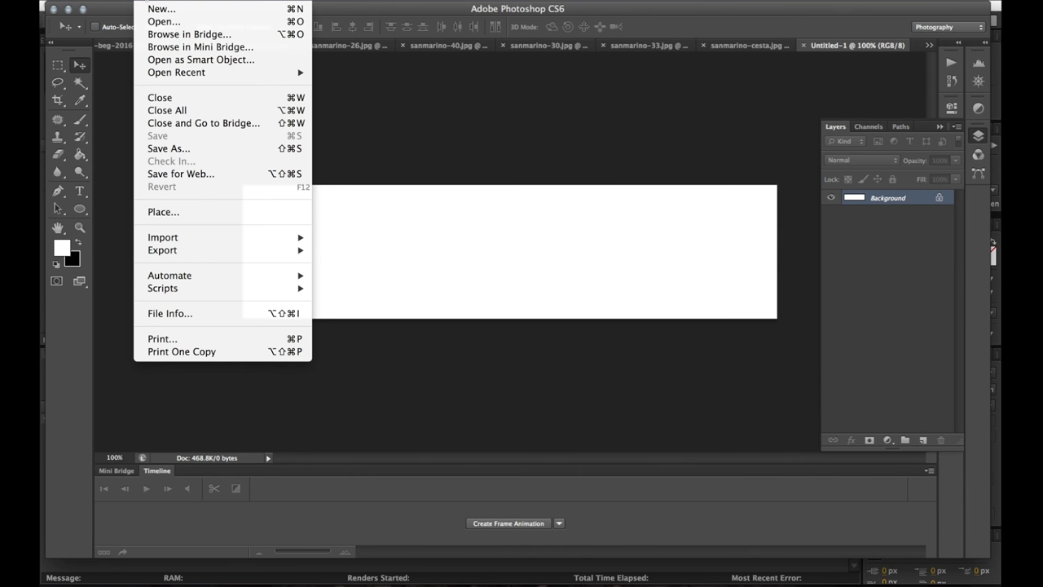
{"action": "left_click", "coordinate": [173, 22]}
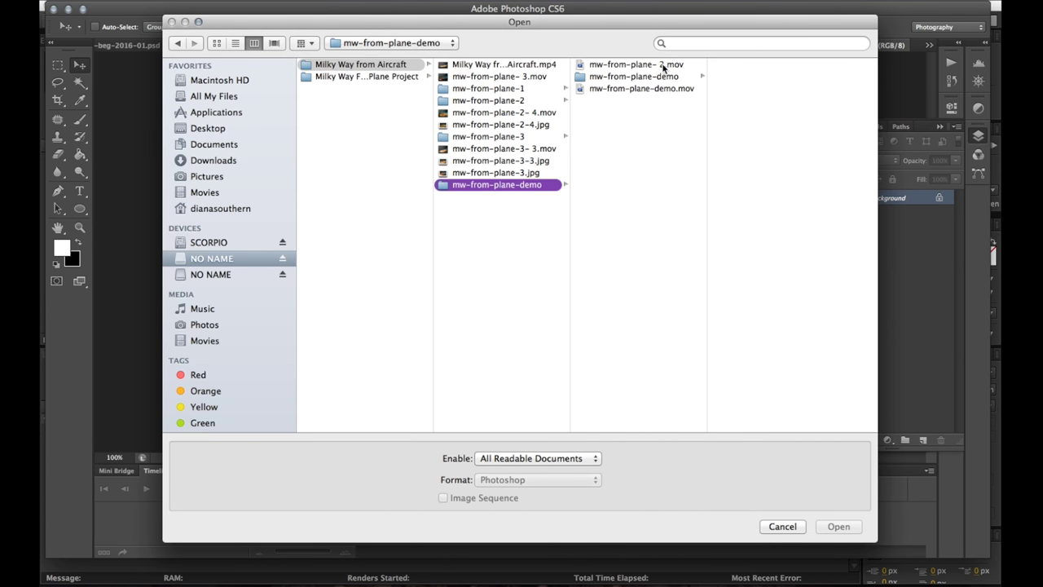
{"action": "left_click", "coordinate": [663, 66]}
{"action": "left_click", "coordinate": [842, 527]}
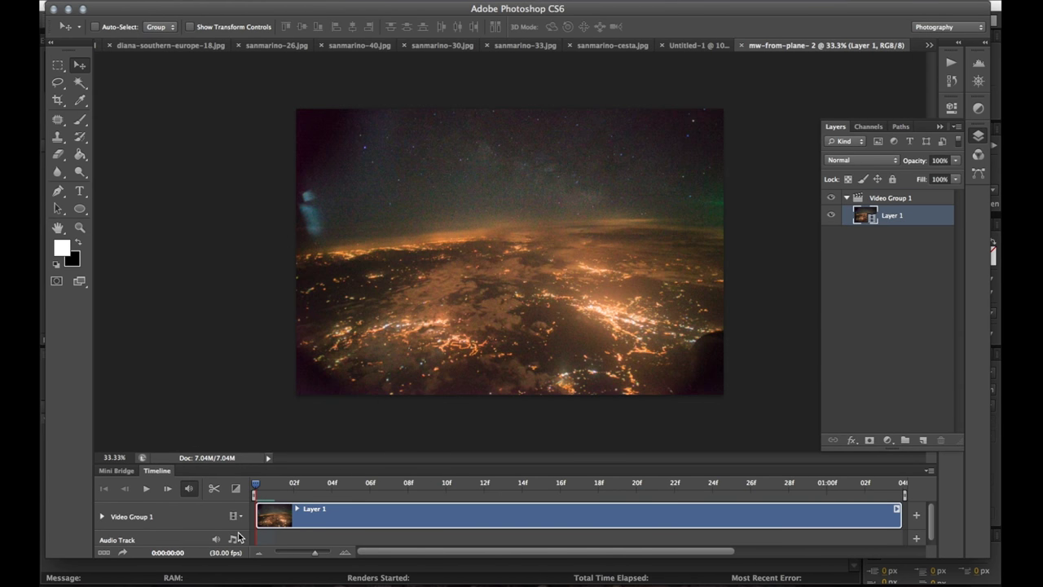
Step: Play the video in the timeline and flatten its frames into clips so each frame gets its own layer
{"action": "left_click", "coordinate": [145, 488]}
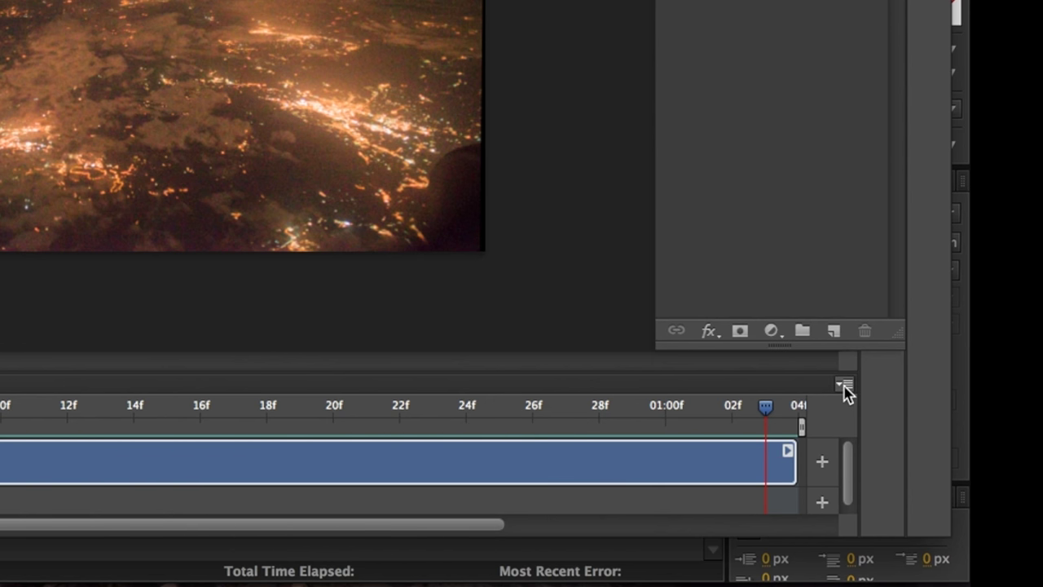
{"action": "left_click", "coordinate": [845, 388]}
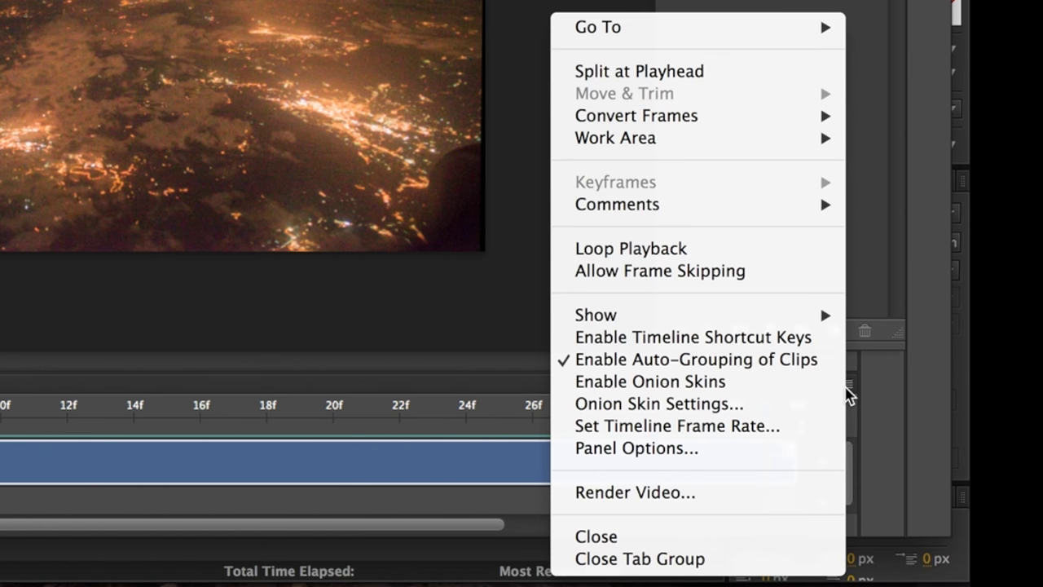
{"action": "mouse_move", "coordinate": [613, 121]}
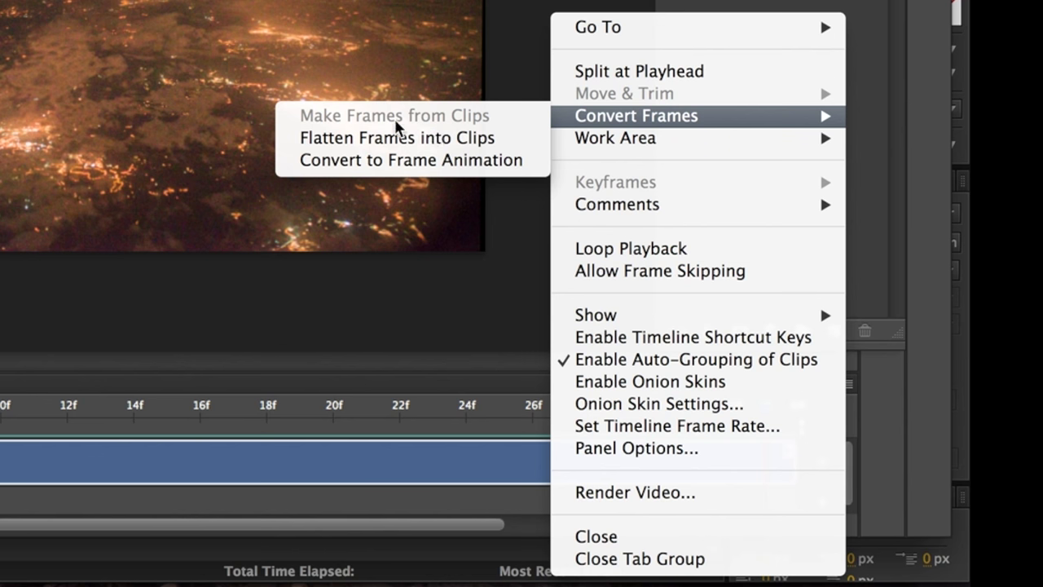
{"action": "left_click", "coordinate": [446, 147]}
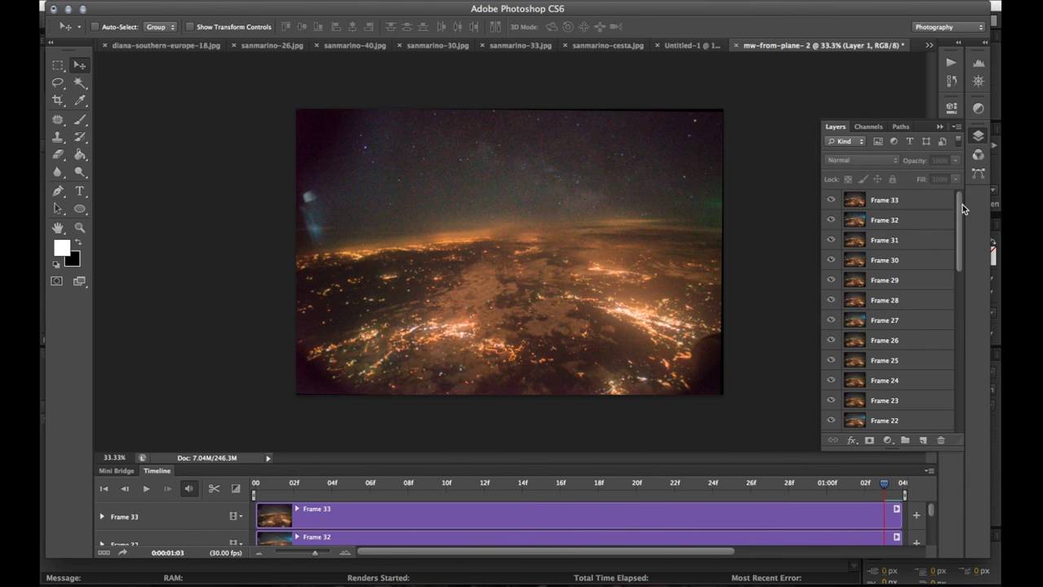
Step: Select all layers from Frame 33 down to Frame 0, excluding Video Group 1, and convert them to a single smart object
{"action": "left_click_drag", "start_coordinate": [960, 203], "coordinate": [954, 278]}
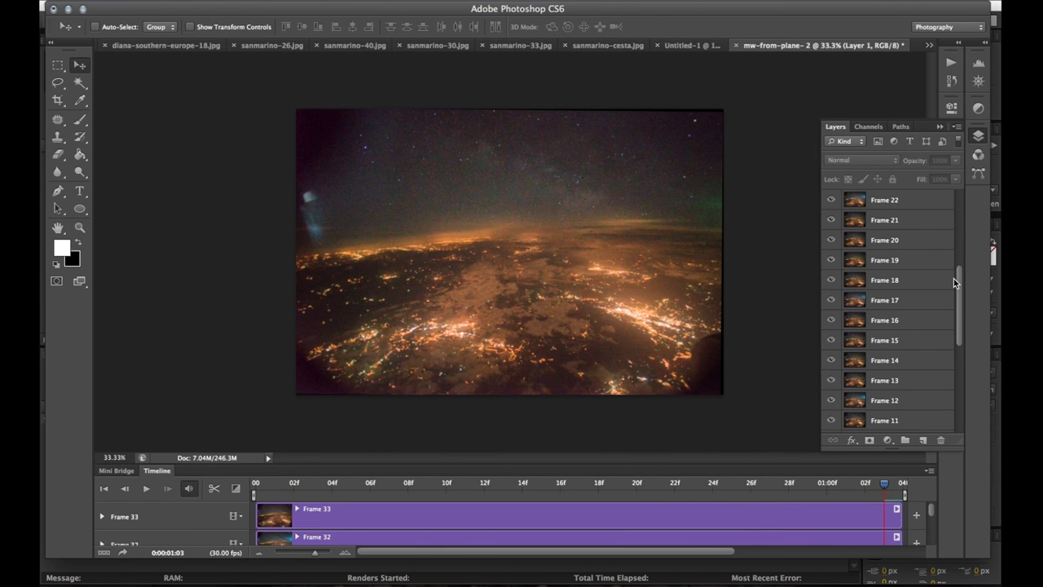
{"action": "key", "text": "alt+period"}
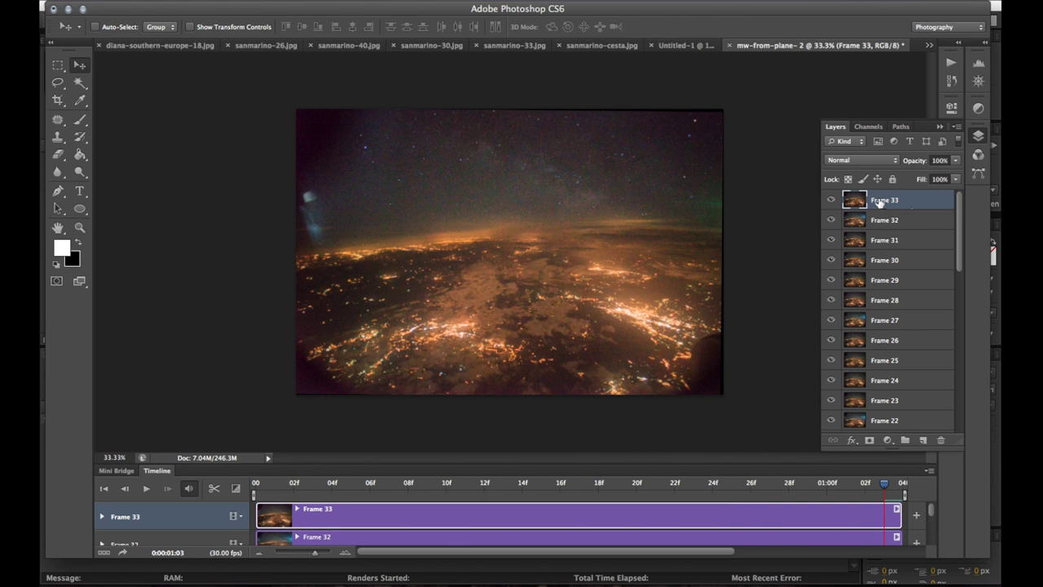
{"action": "left_click_drag", "start_coordinate": [959, 206], "coordinate": [944, 394]}
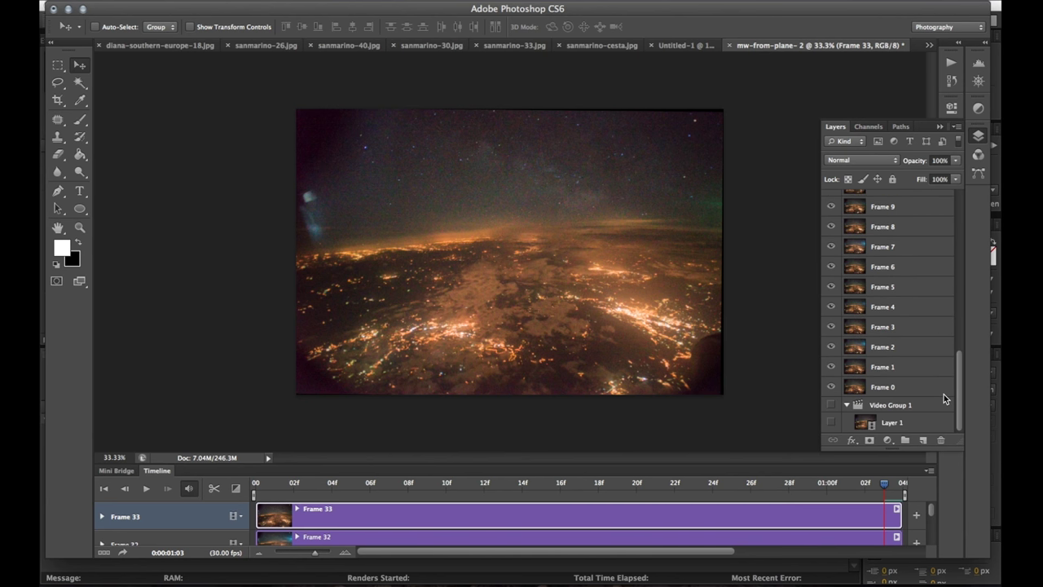
{"action": "left_click", "coordinate": [887, 389], "text": "shift"}
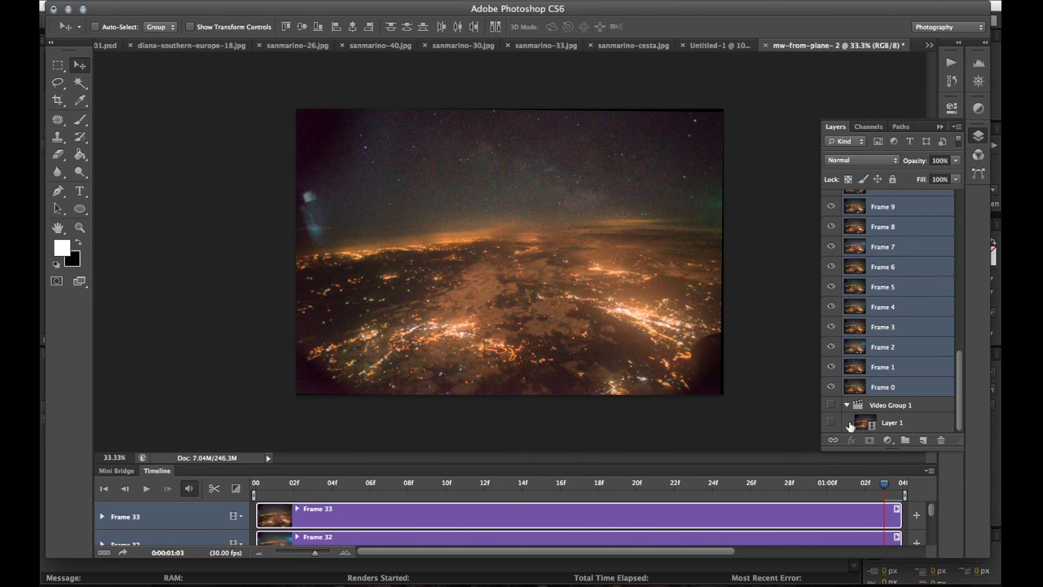
{"action": "right_click", "coordinate": [891, 271]}
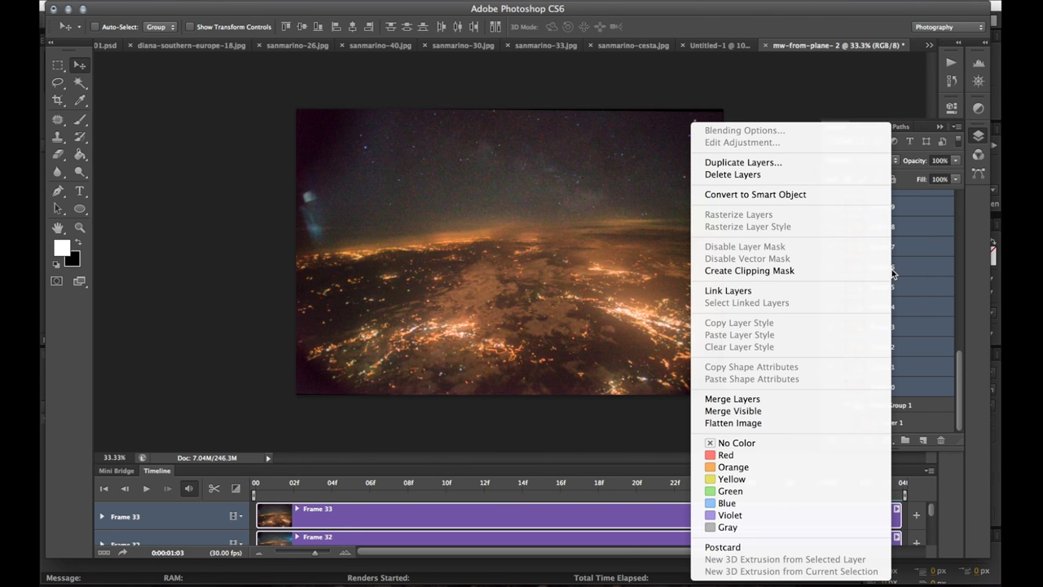
{"action": "left_click", "coordinate": [793, 195]}
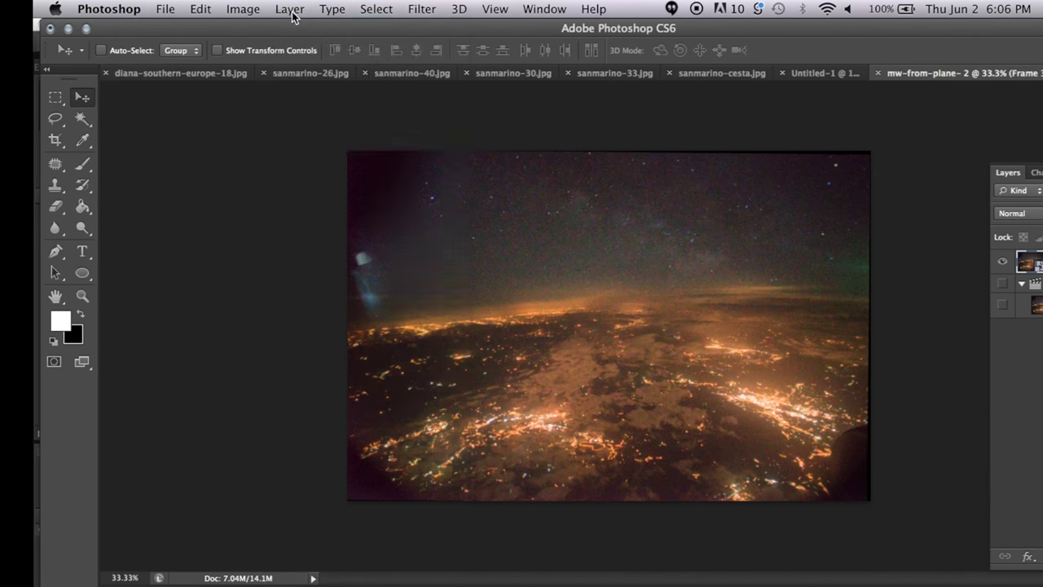
Step: Set the smart object's stack mode to Mean
{"action": "left_click", "coordinate": [250, 0]}
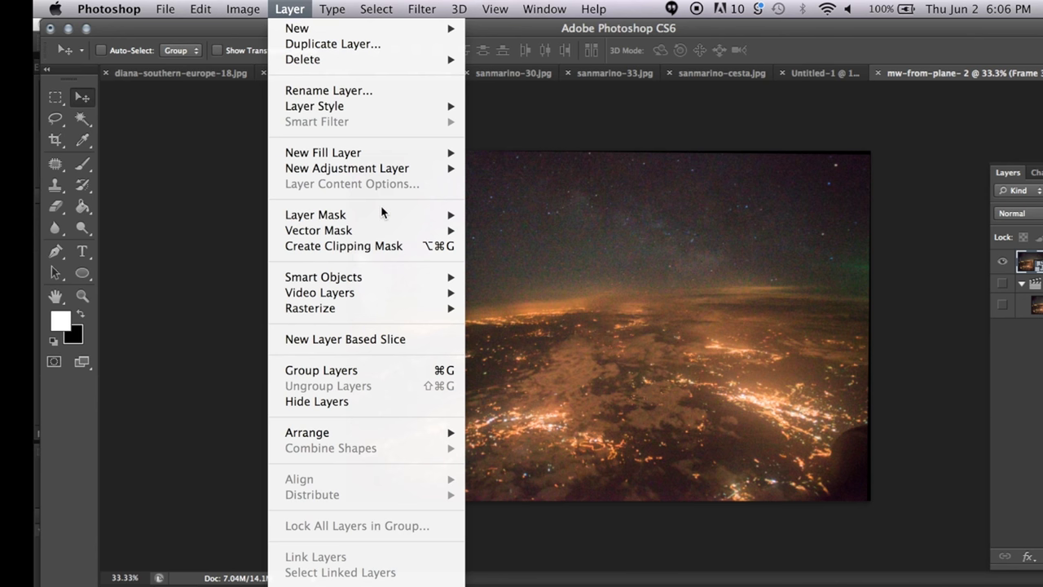
{"action": "mouse_move", "coordinate": [447, 282]}
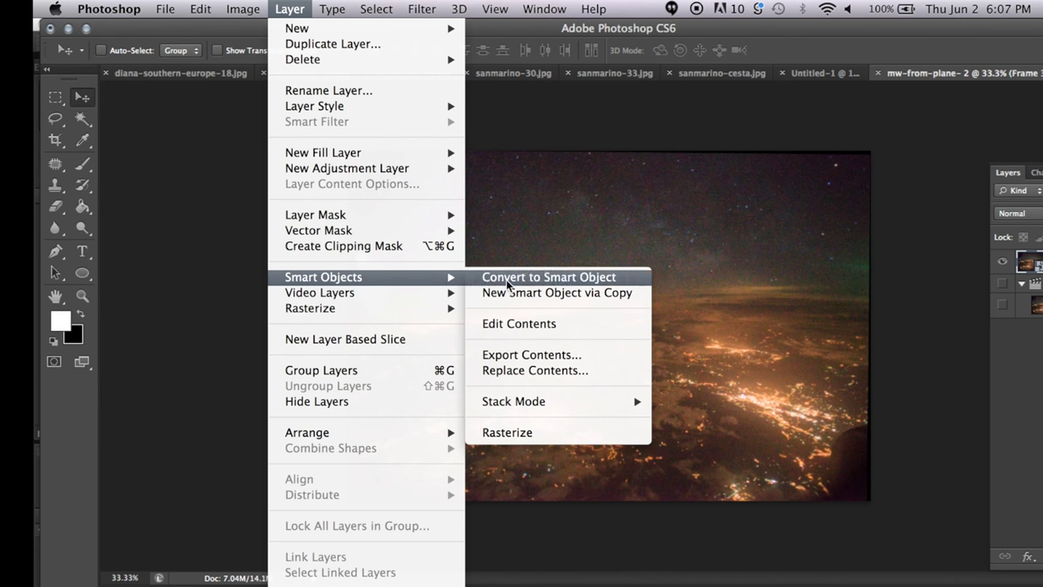
{"action": "mouse_move", "coordinate": [609, 401]}
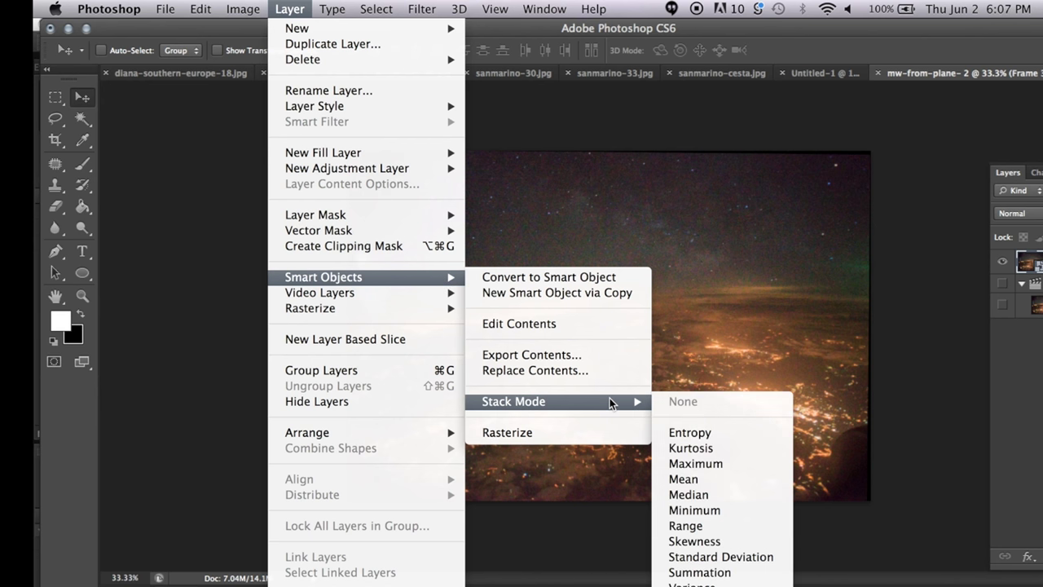
{"action": "left_click", "coordinate": [716, 484]}
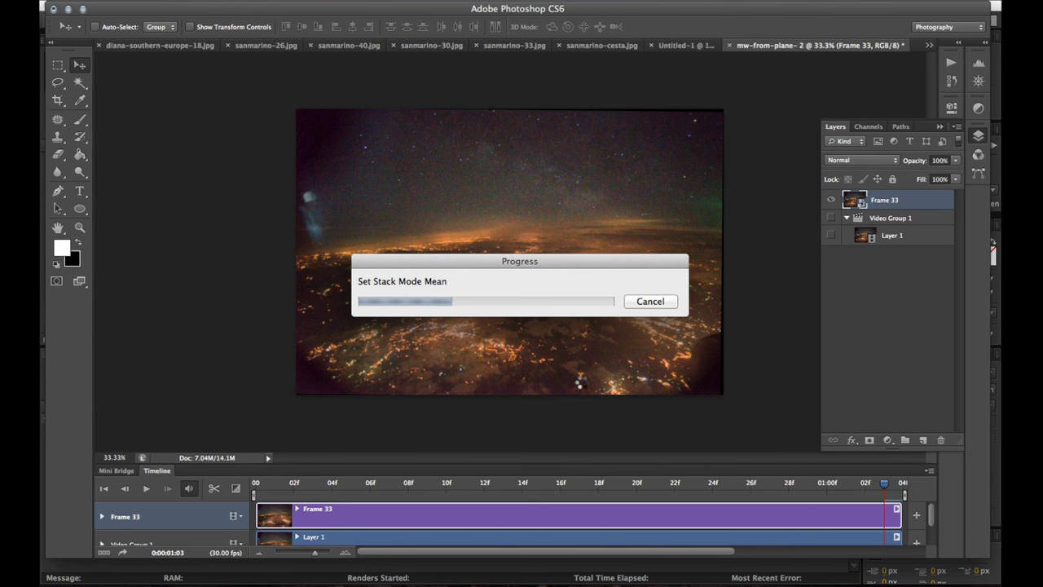